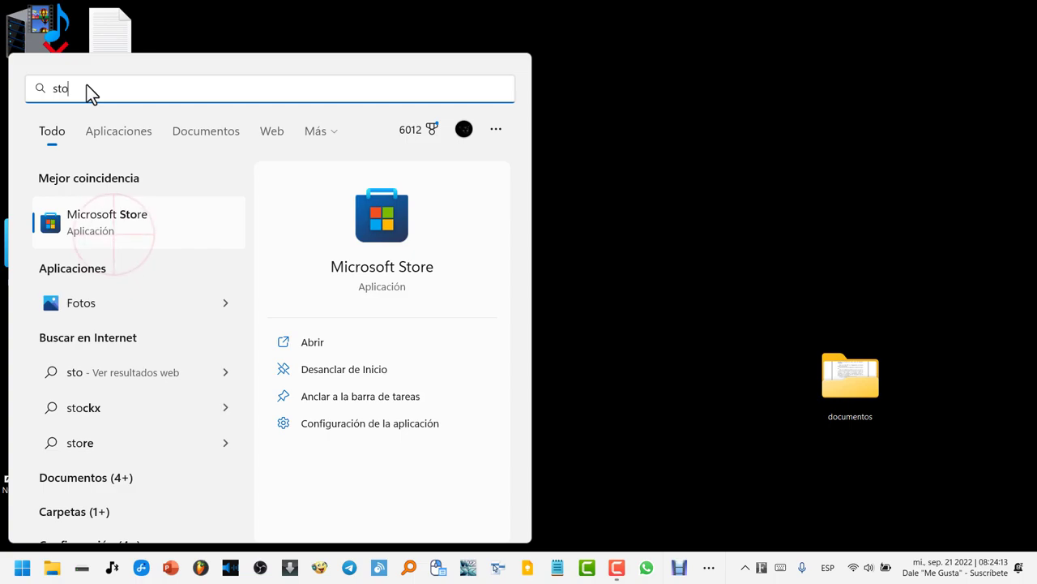
Step: Open Microsoft Store and search it for "amazon"
left_click(126, 235)
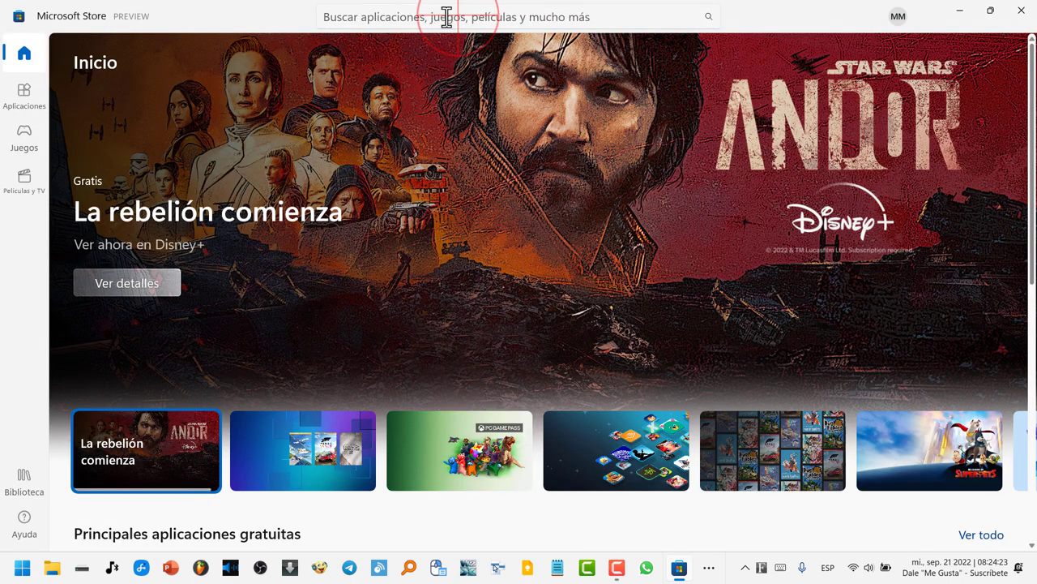
left_click(457, 16)
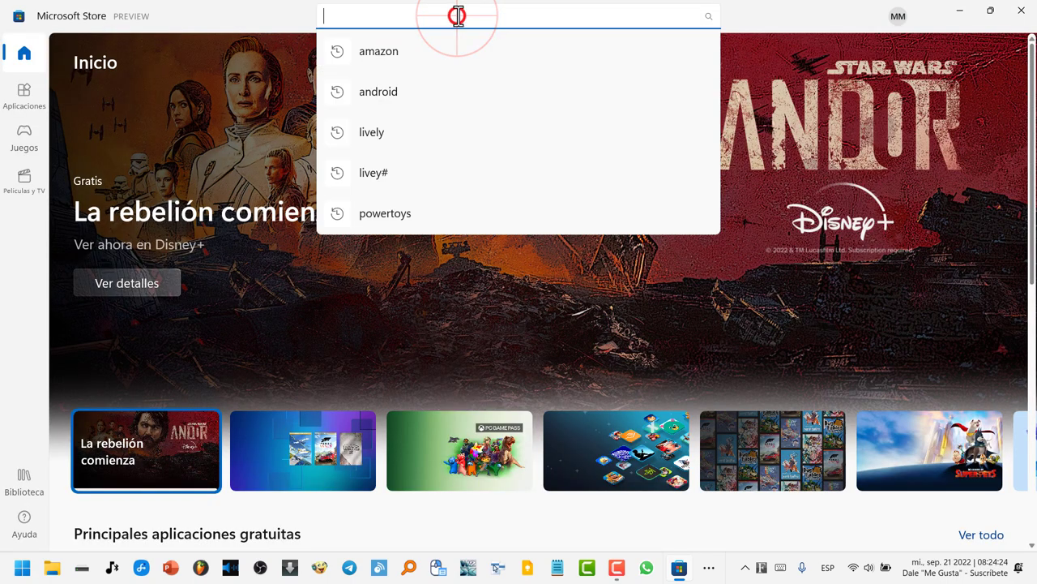
type("amazo")
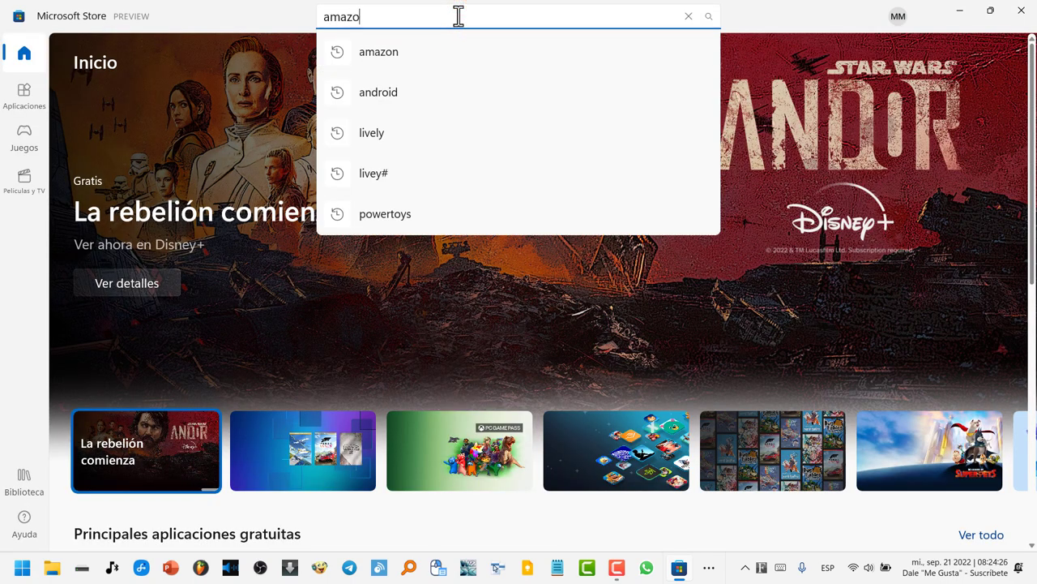
type("n")
left_click(455, 51)
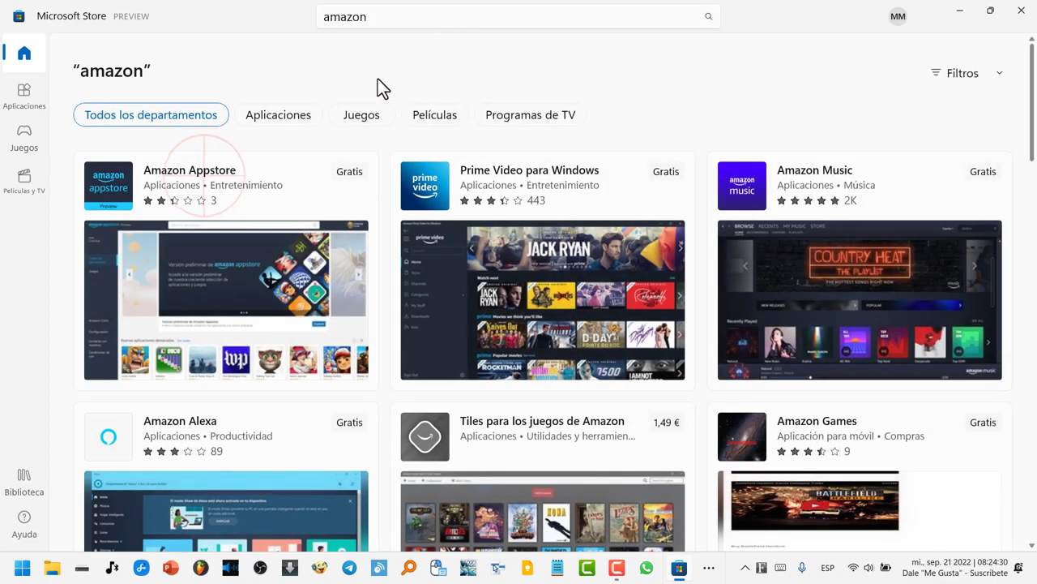
Step: Start installing Amazon Appstore and authorise the virtualization setup on the computer
left_click(213, 180)
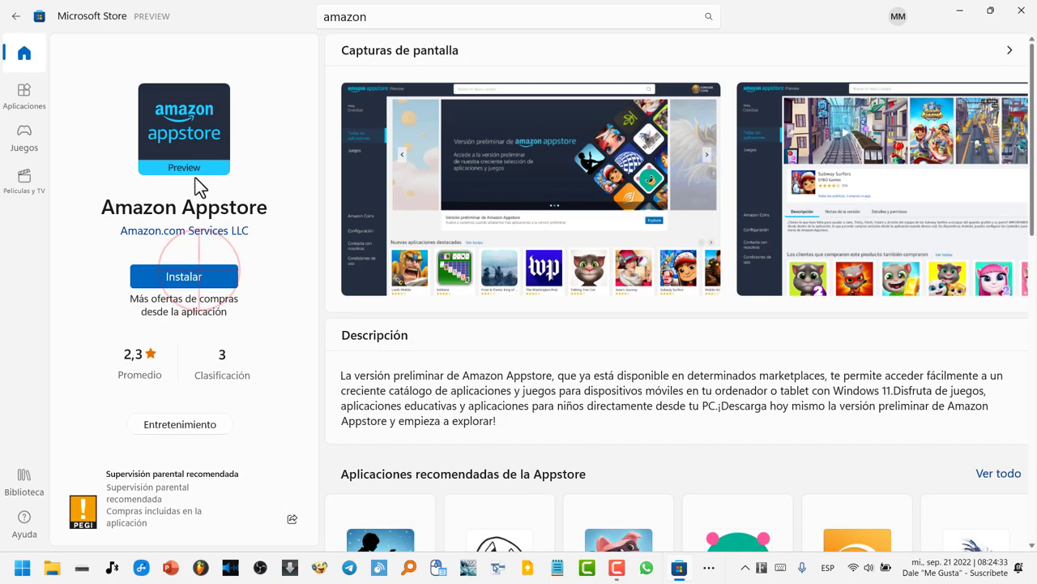
left_click(204, 272)
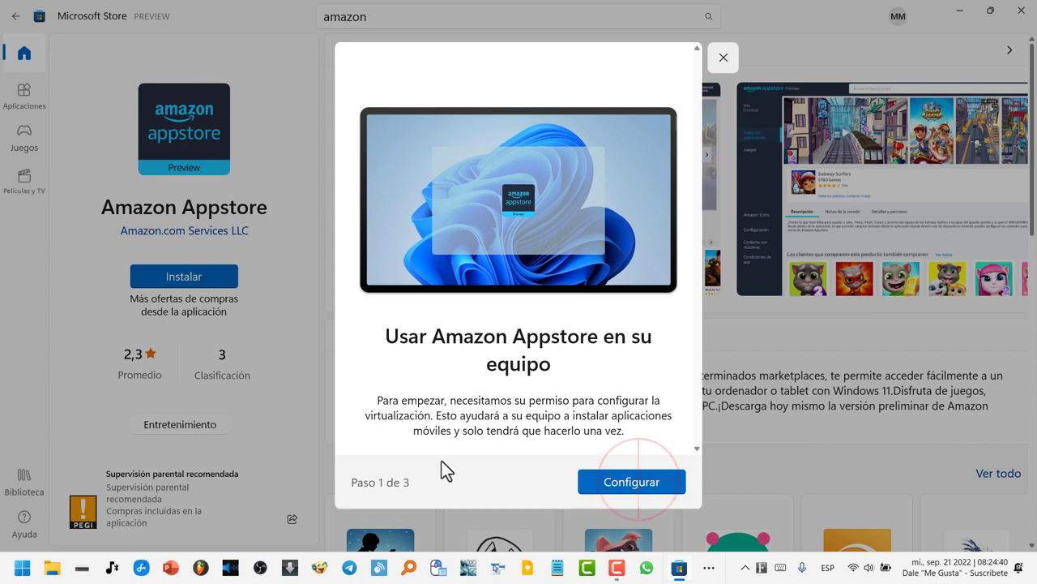
left_click(644, 485)
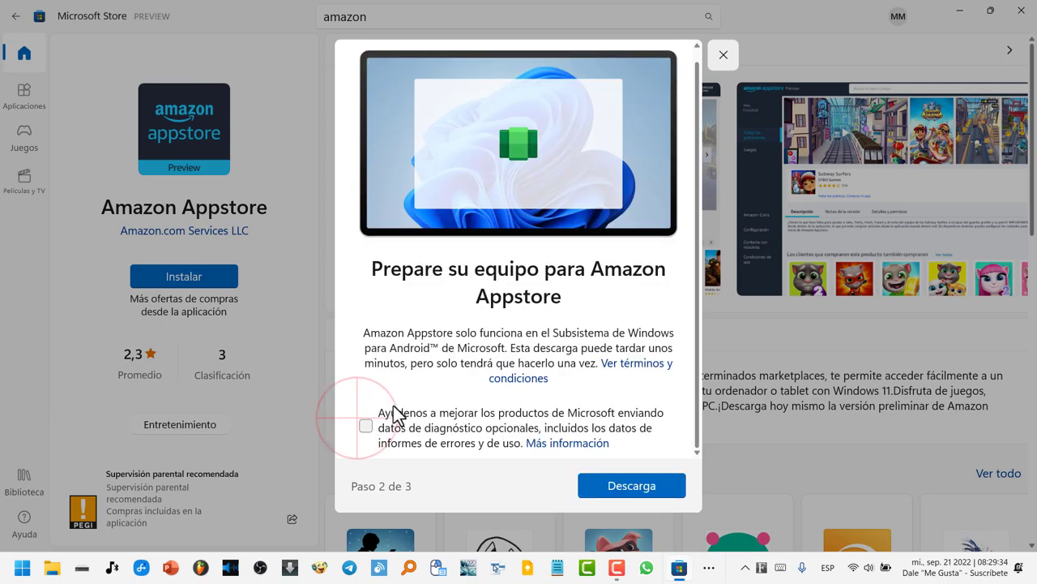
Step: Agree to send optional diagnostic data, download the Windows Subsystem for Android and continue the setup
left_click(363, 425)
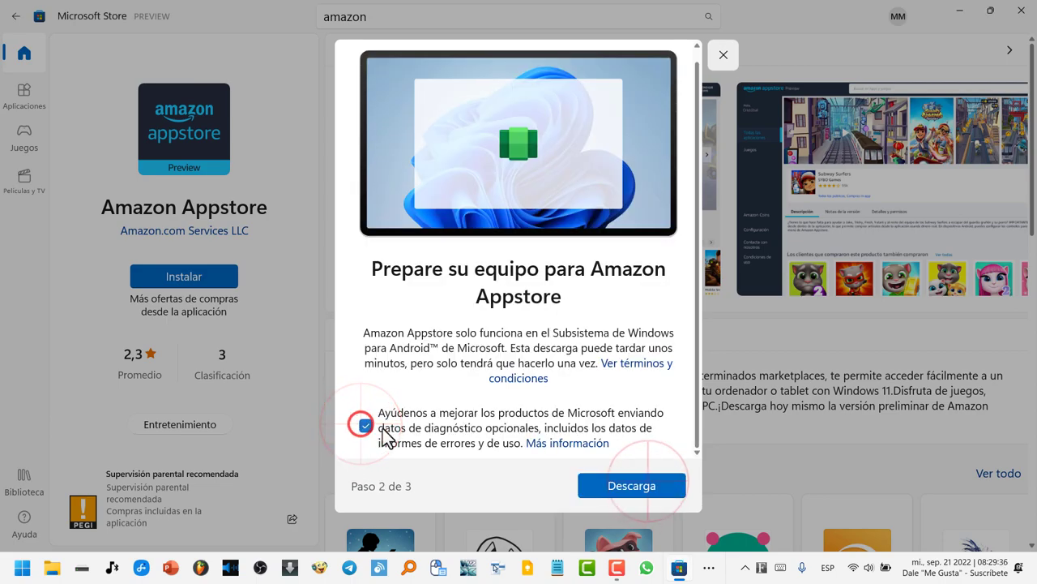
left_click(656, 486)
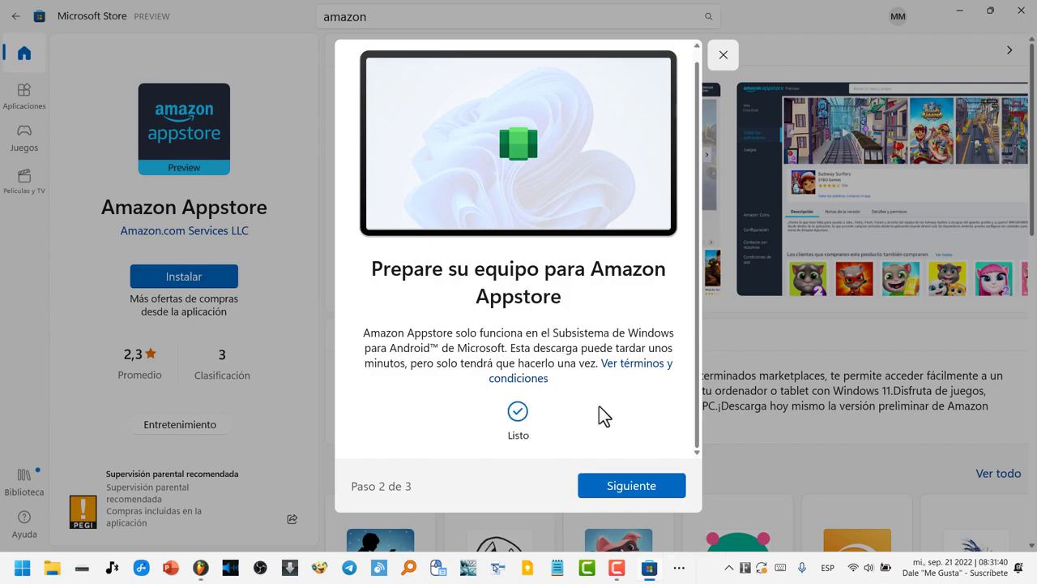
left_click(616, 486)
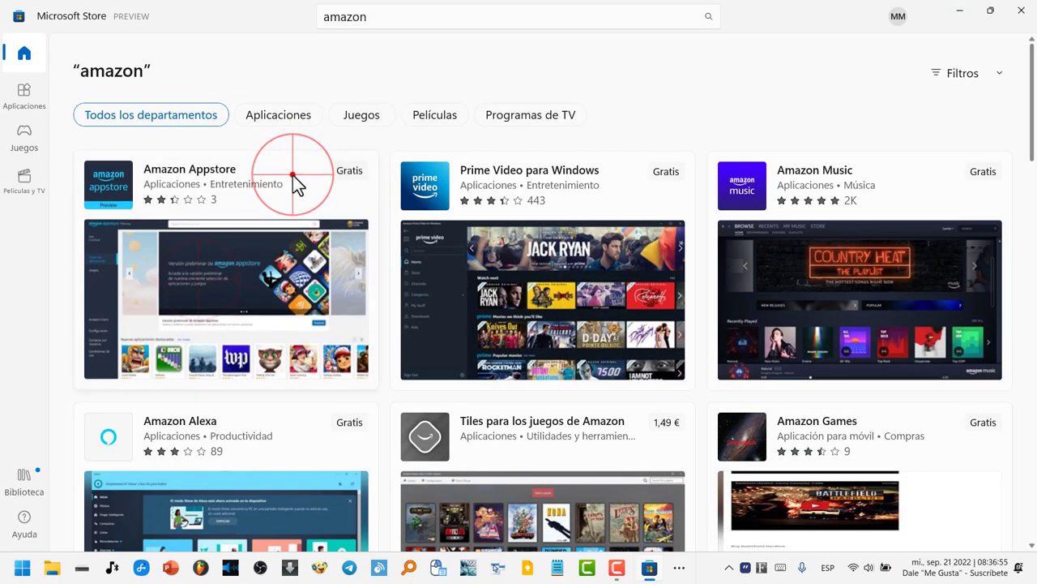
Step: Restart the Amazon Appstore installation with optional diagnostic data allowed, download the required components and launch Amazon Appstore
left_click(292, 175)
left_click(209, 280)
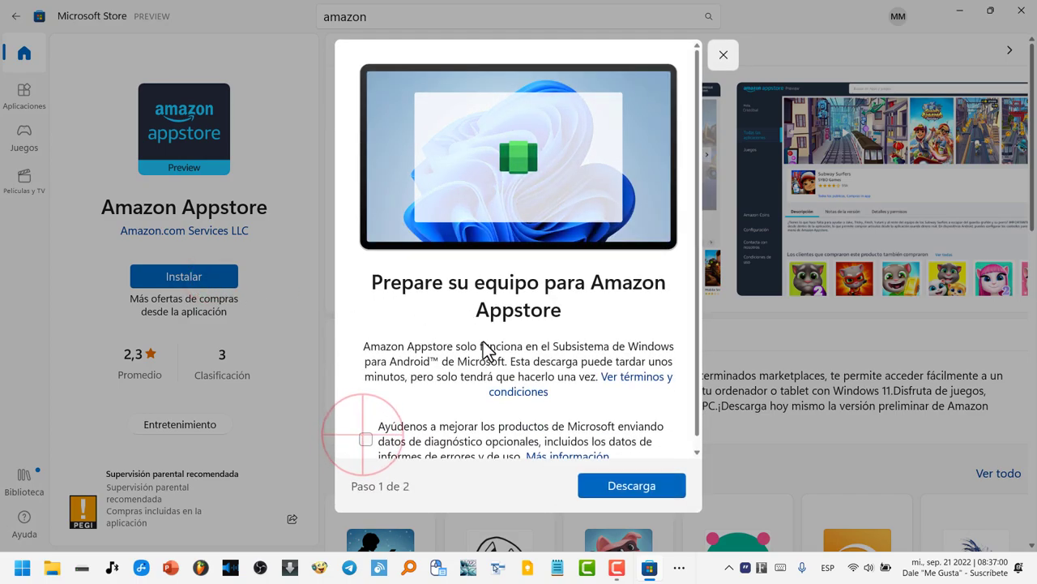
left_click(365, 439)
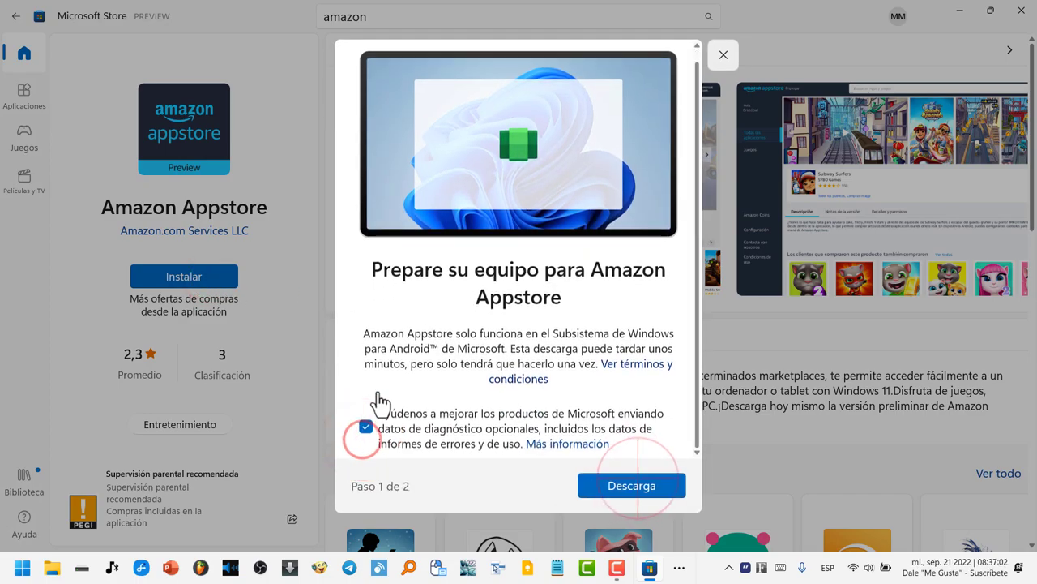
left_click(644, 488)
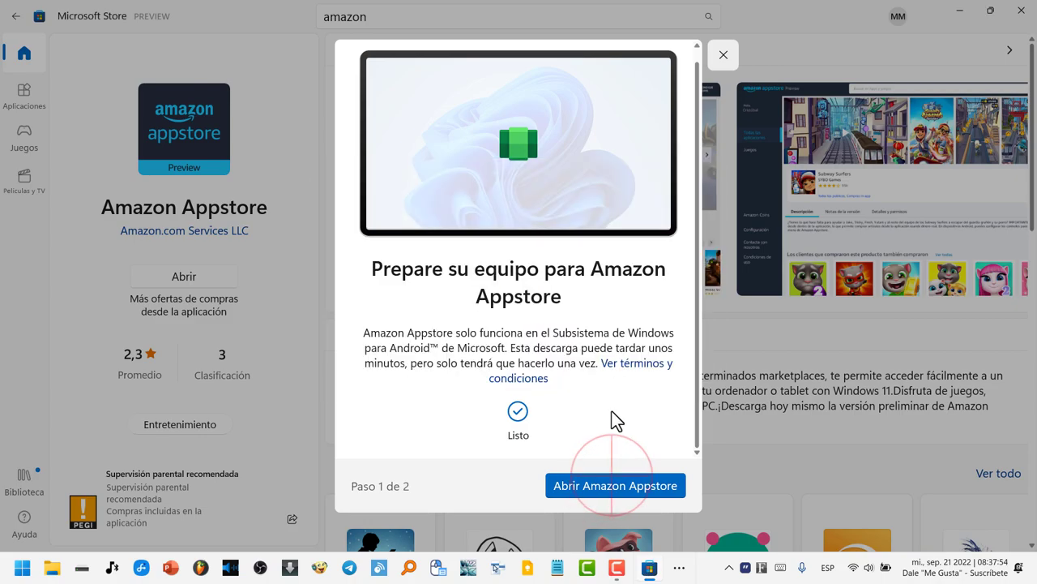
left_click(612, 487)
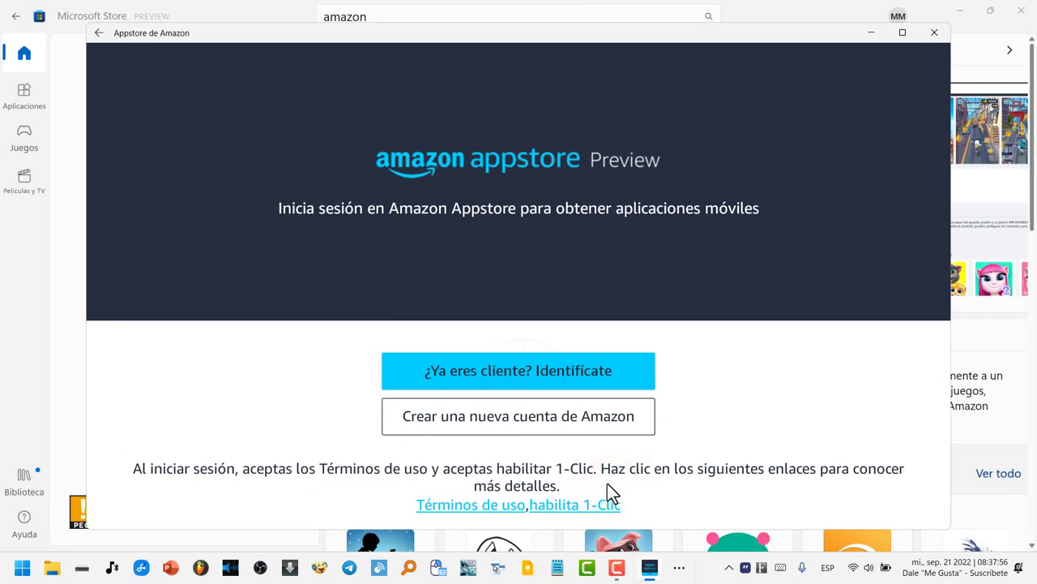
Step: Sign in to Amazon Appstore as an existing customer and view the games and all-applications catalogues
left_click(533, 371)
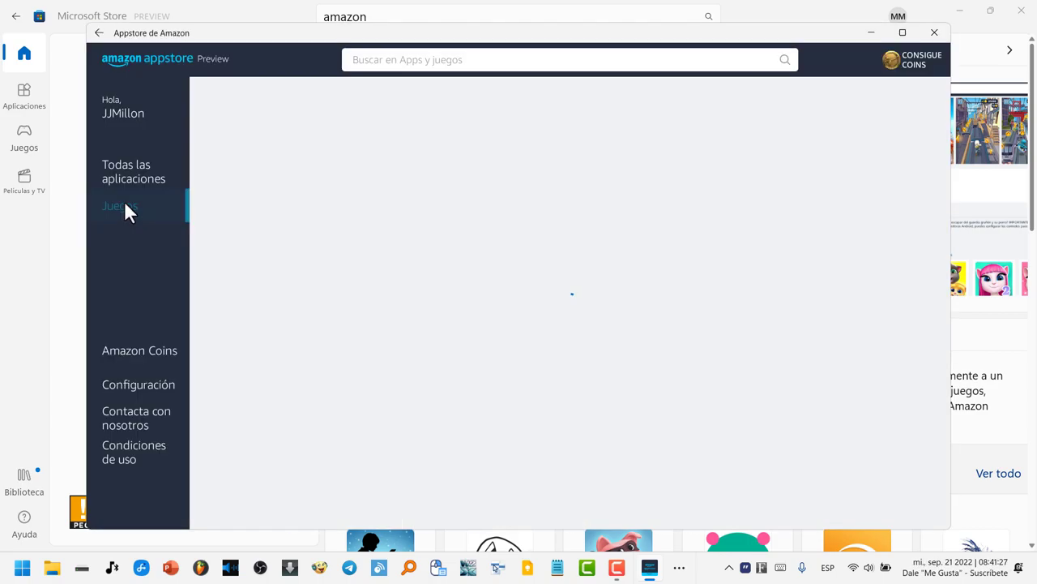
left_click(124, 201)
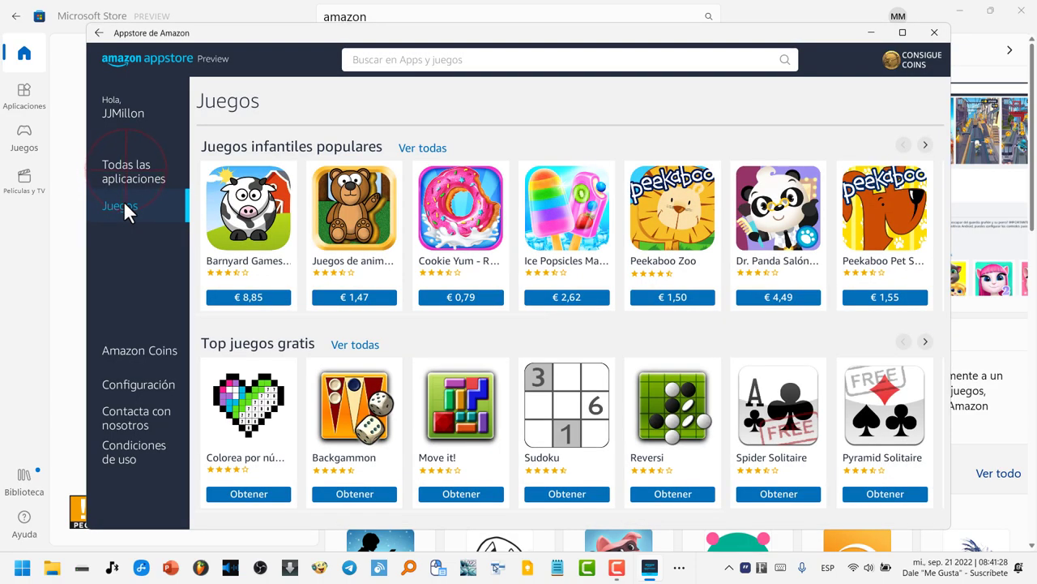
left_click(129, 175)
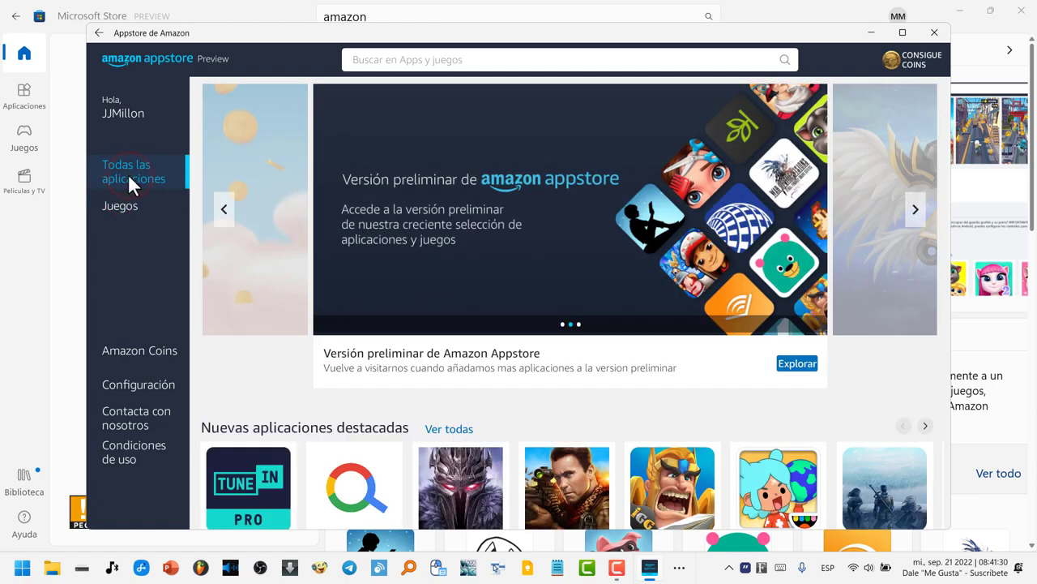
Step: Turn off in-app purchases in the Amazon Appstore settings
left_click(138, 384)
left_click(433, 256)
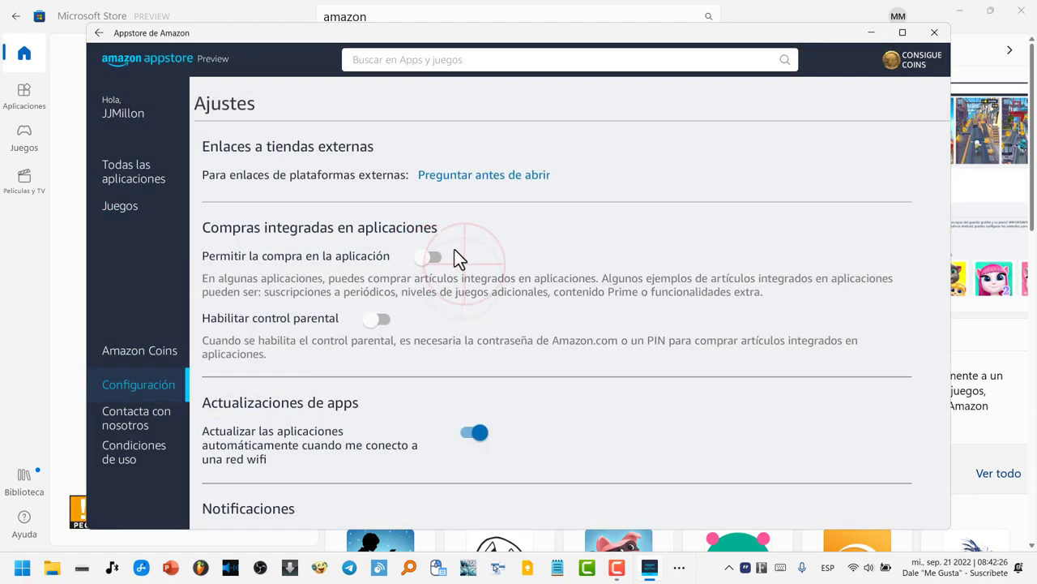
Step: Switch off automatic app updates over Wi-Fi, enable alerts for available updates, and toggle the automatic updates setting again
scroll(462, 260, "down", 2)
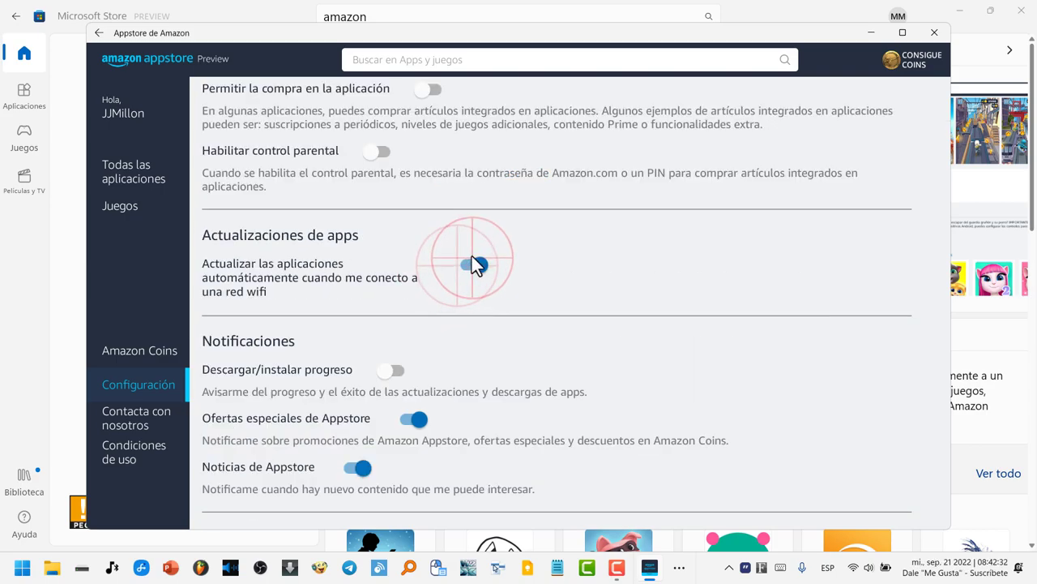
left_click(469, 265)
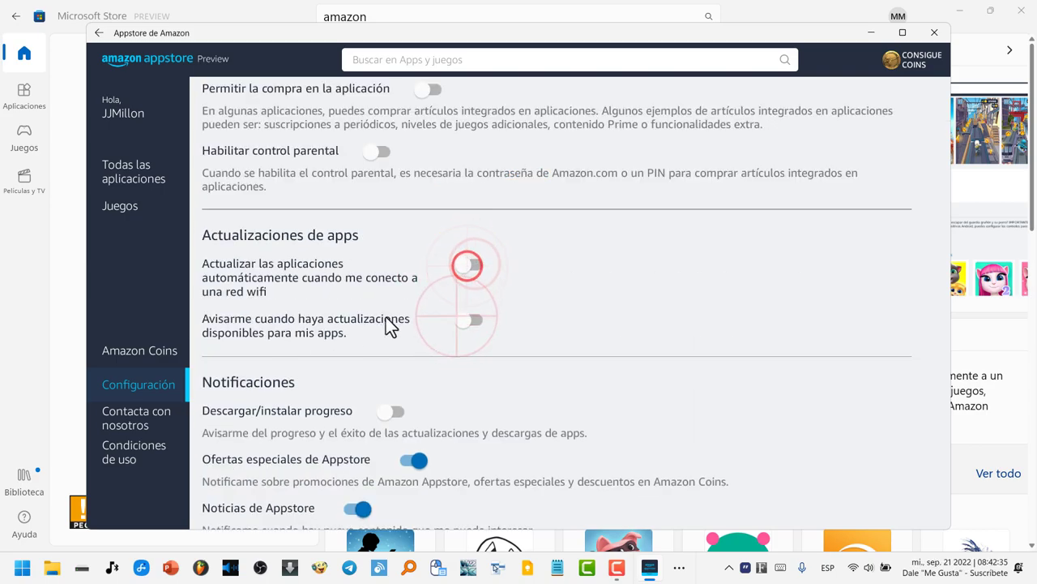
left_click(468, 318)
left_click(465, 268)
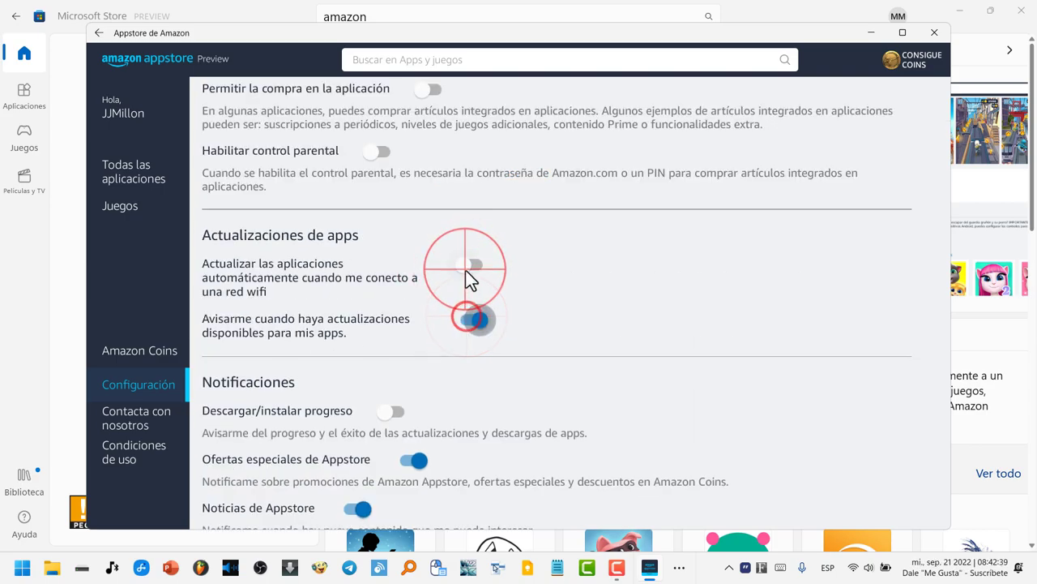
scroll(523, 257, "down", 5)
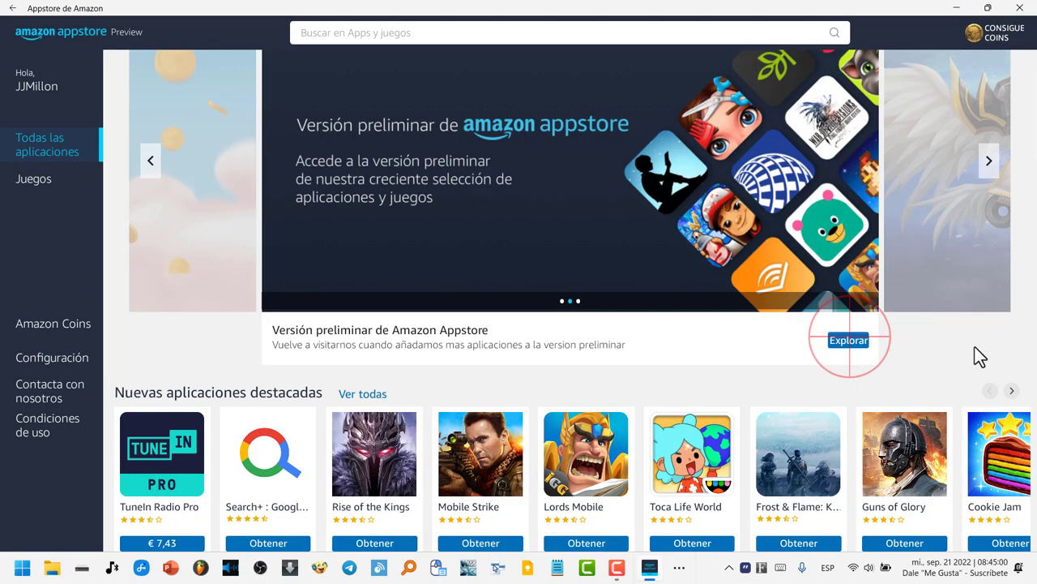
Step: Browse the Appstore home page and get the free Search+ Google Search app from the featured new applications
left_click(847, 340)
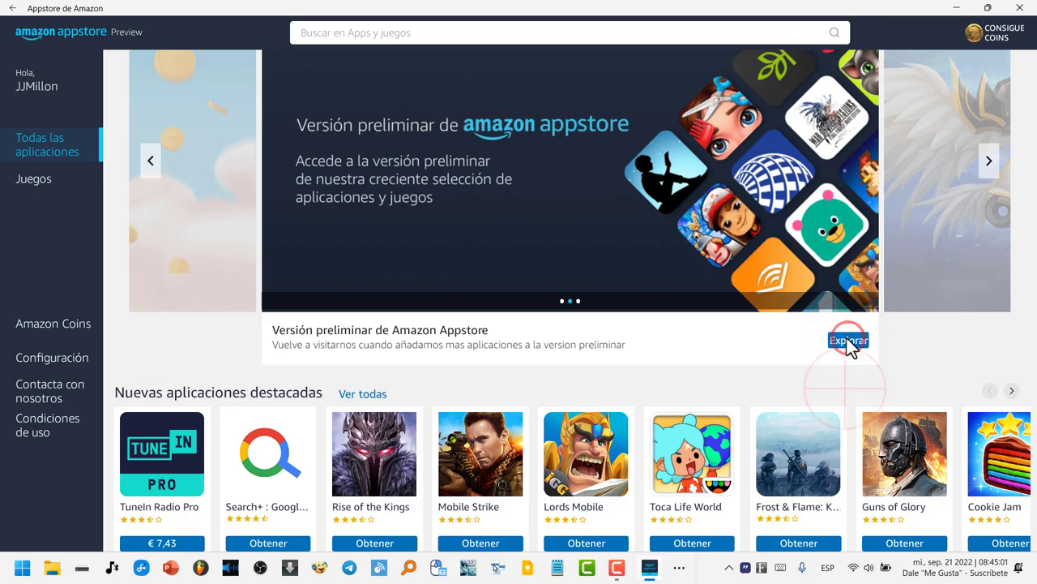
scroll(851, 347, "up", 1)
left_click(849, 388)
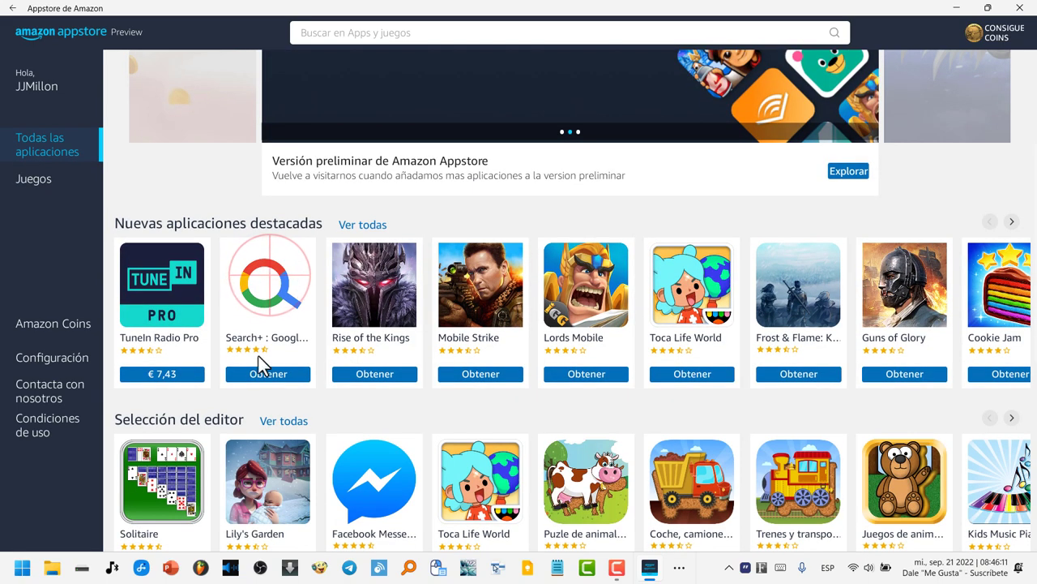
left_click(273, 282)
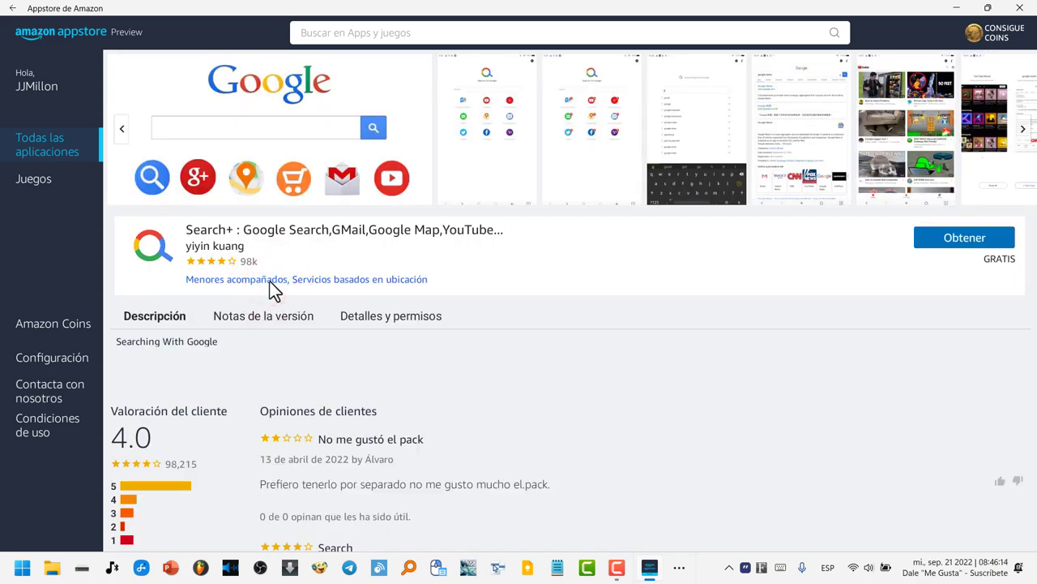
left_click(978, 241)
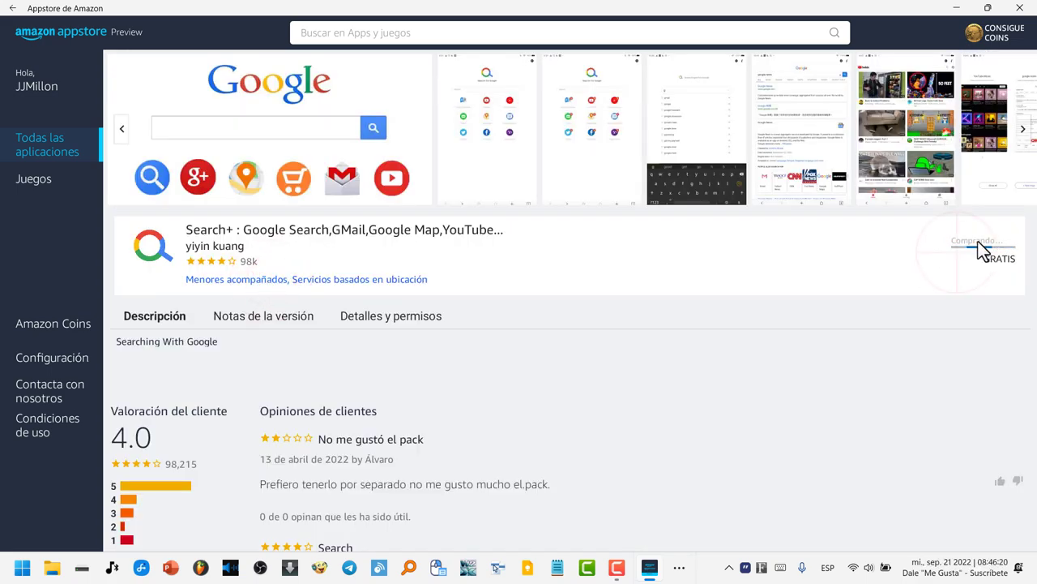
left_click(964, 240)
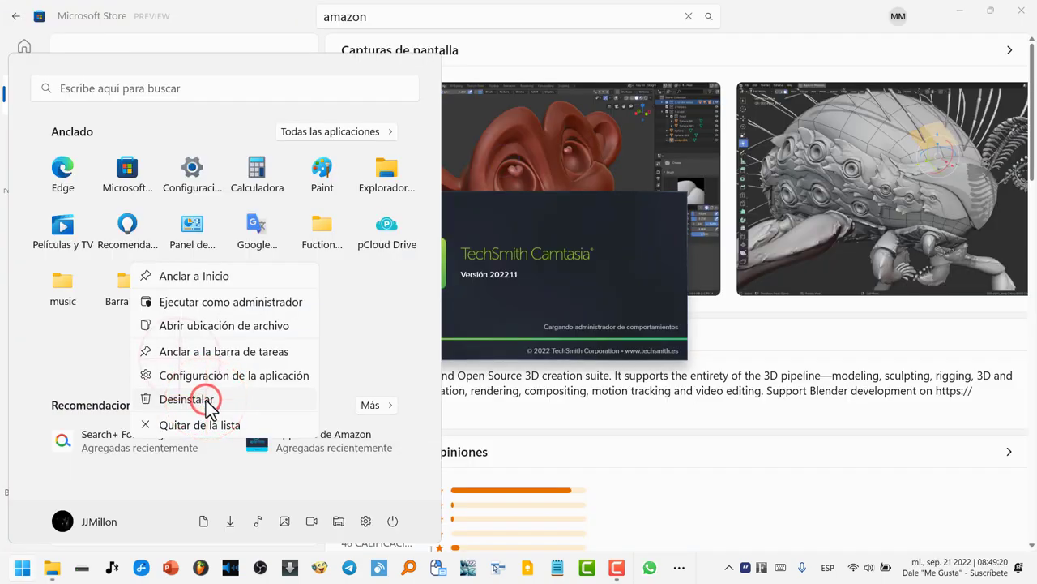
Step: Uninstall the Search+ For Google app from Windows and confirm its removal
left_click(206, 400)
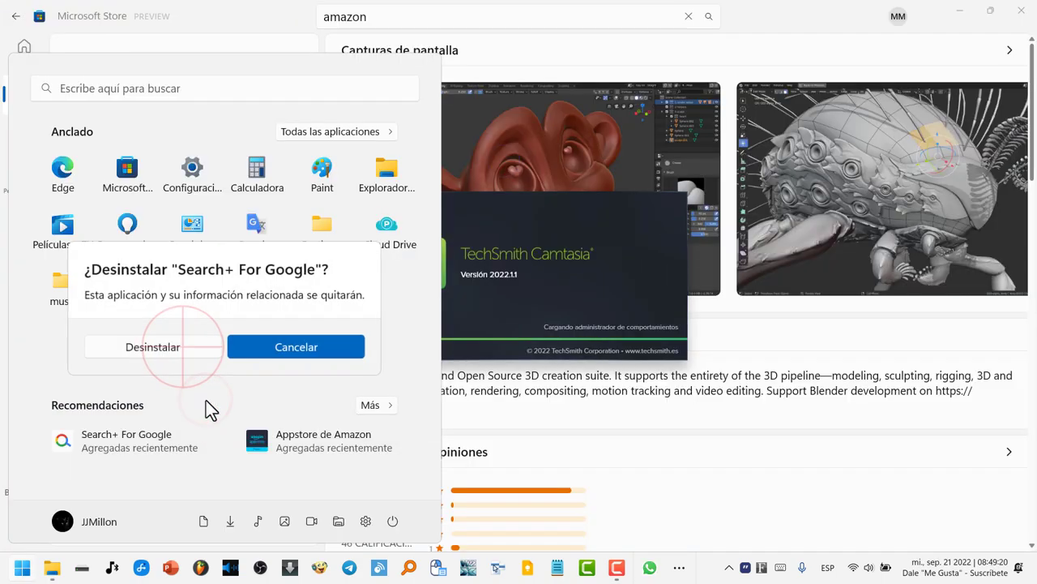
left_click(190, 353)
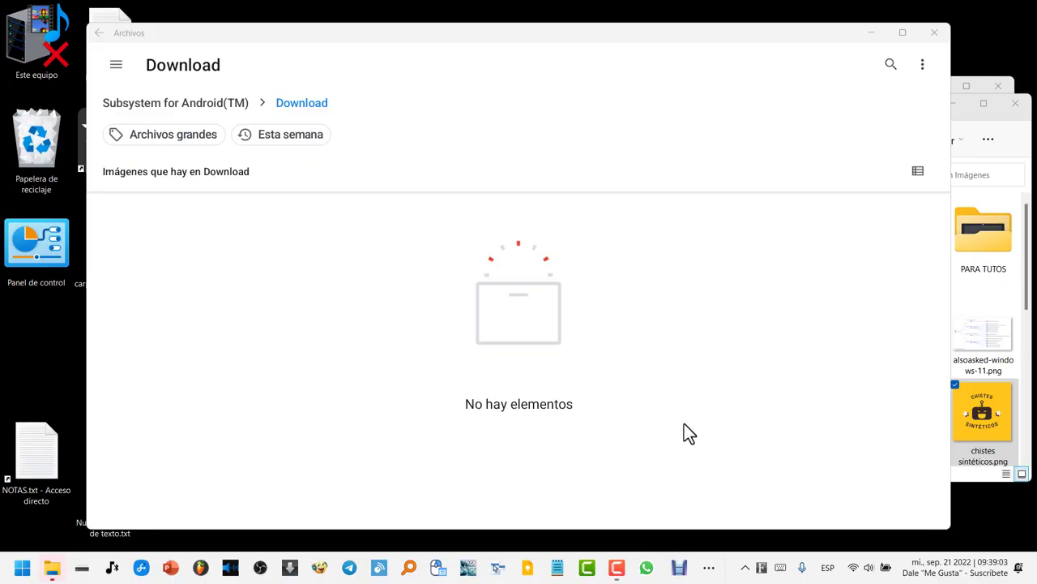
Step: Search Windows for "activar" and open the dialog for turning Windows features on or off
left_click(22, 567)
left_click(108, 87)
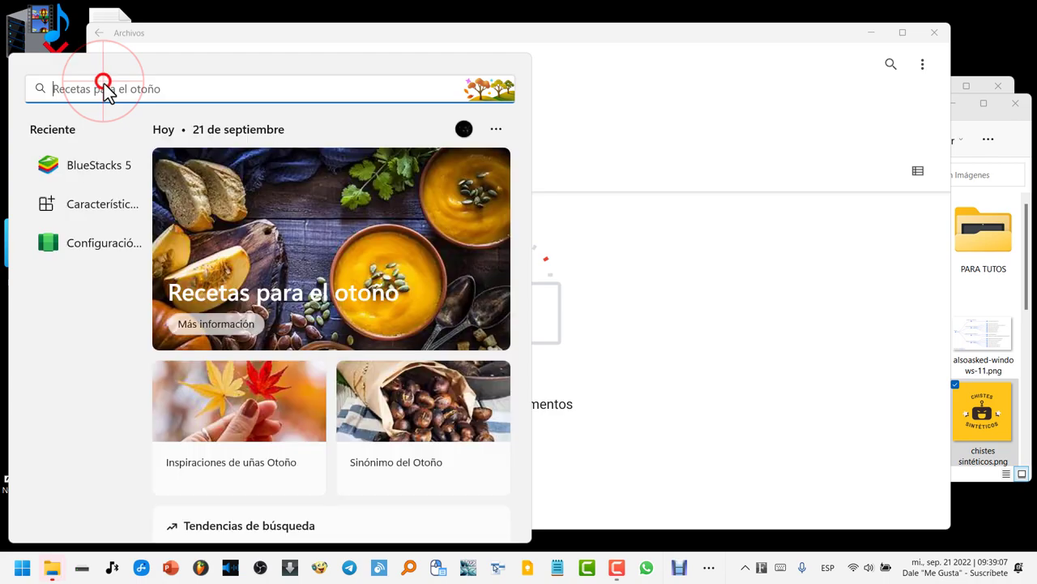
type("activar")
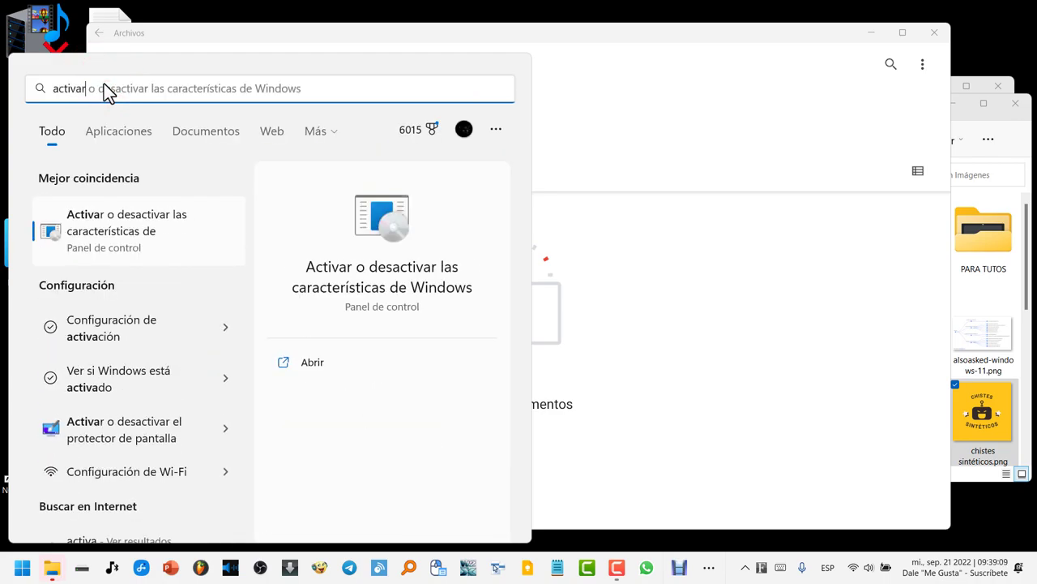
key("BackSpace")
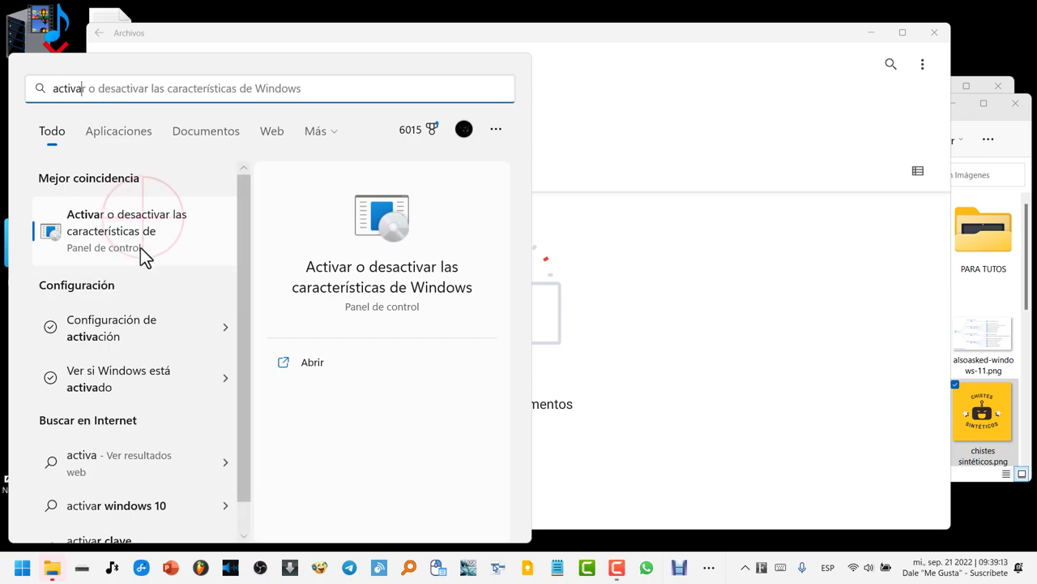
left_click(154, 227)
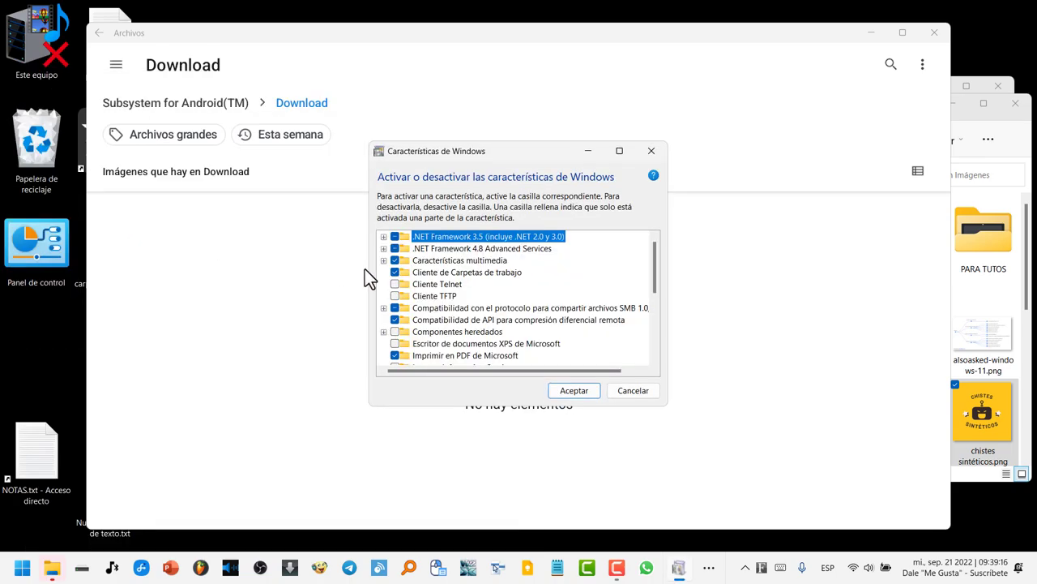
Step: Enable the Windows features Plataforma de máquina virtual and Plataforma del hipervisor de Windows, and accept the changes
left_click(645, 287)
left_click_drag(654, 271, 653, 311)
left_click(397, 307)
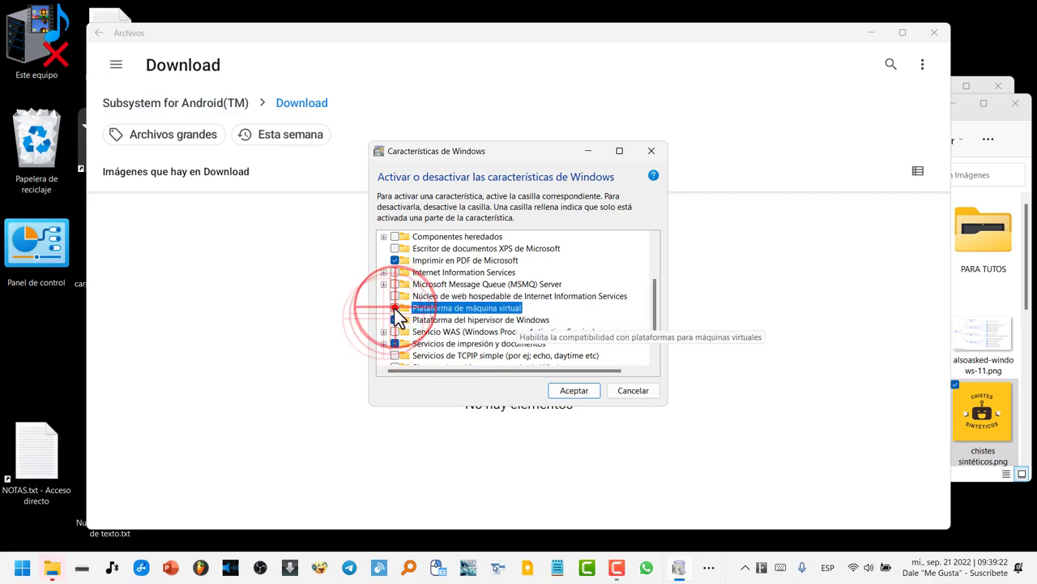
left_click(395, 320)
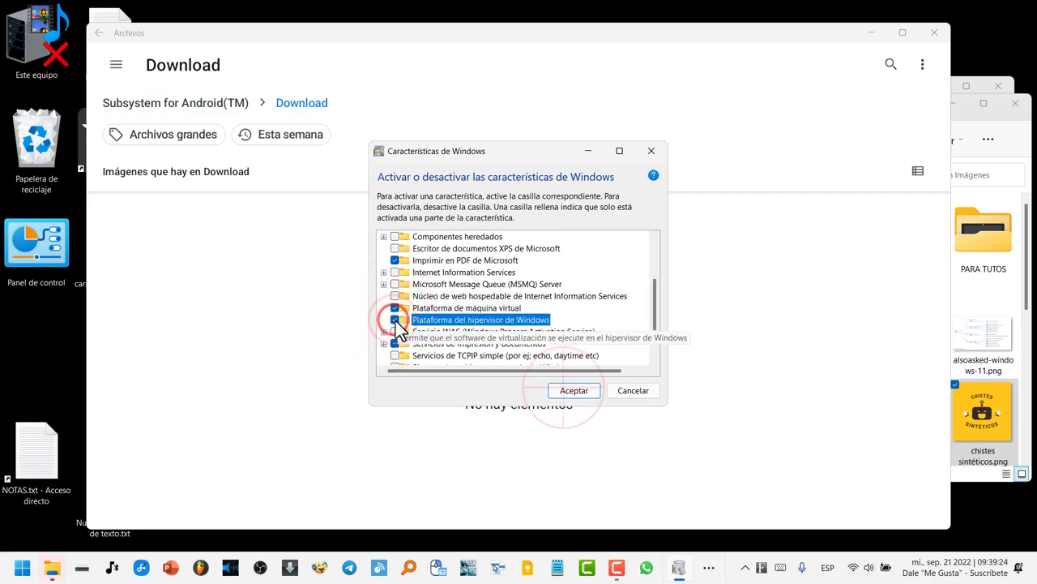
left_click(571, 390)
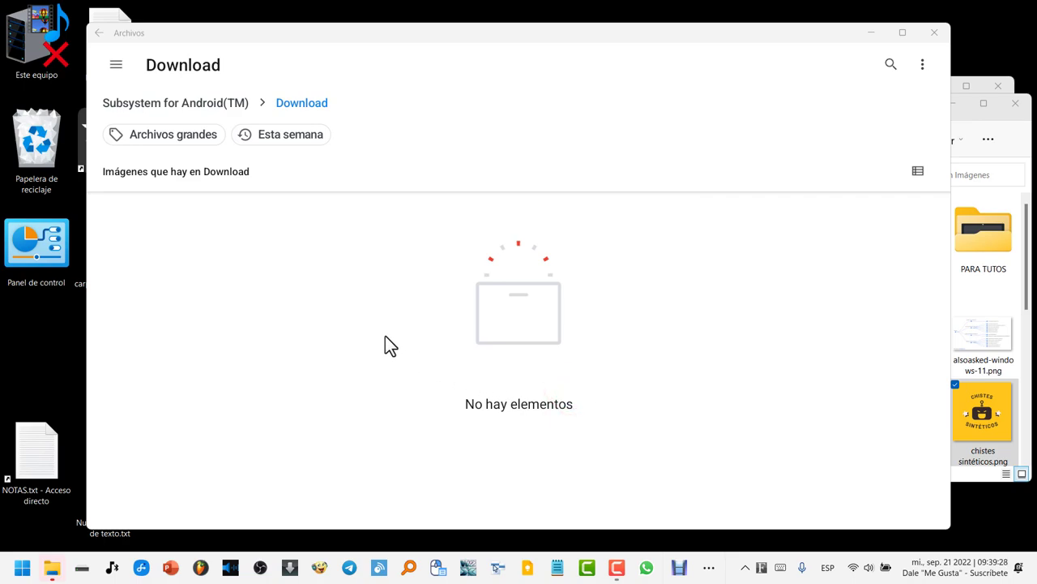
Step: Search Windows for "subsis" and open the Windows Subsystem for Android settings
key("super")
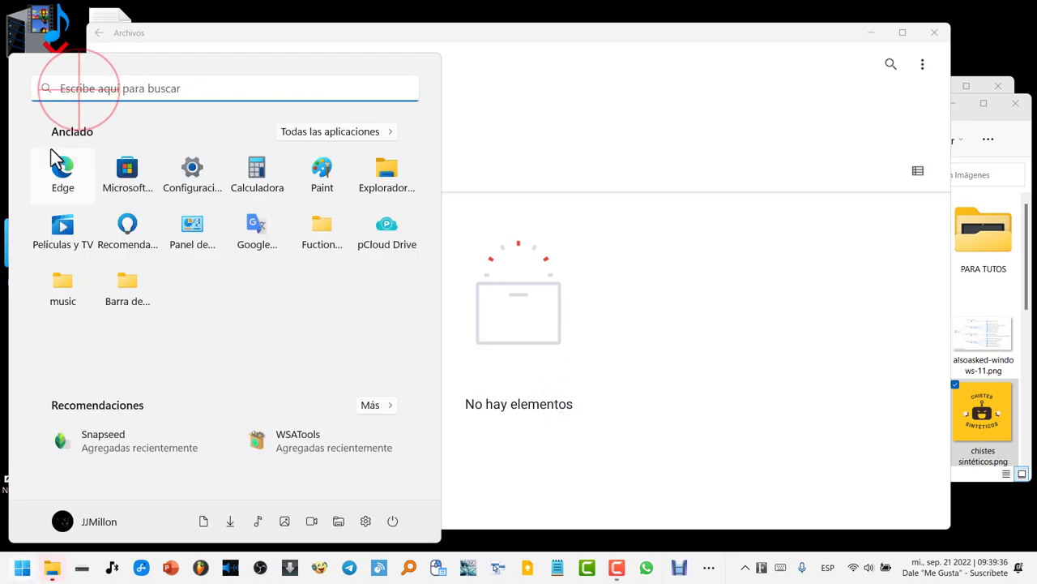
left_click(77, 89)
type("sus")
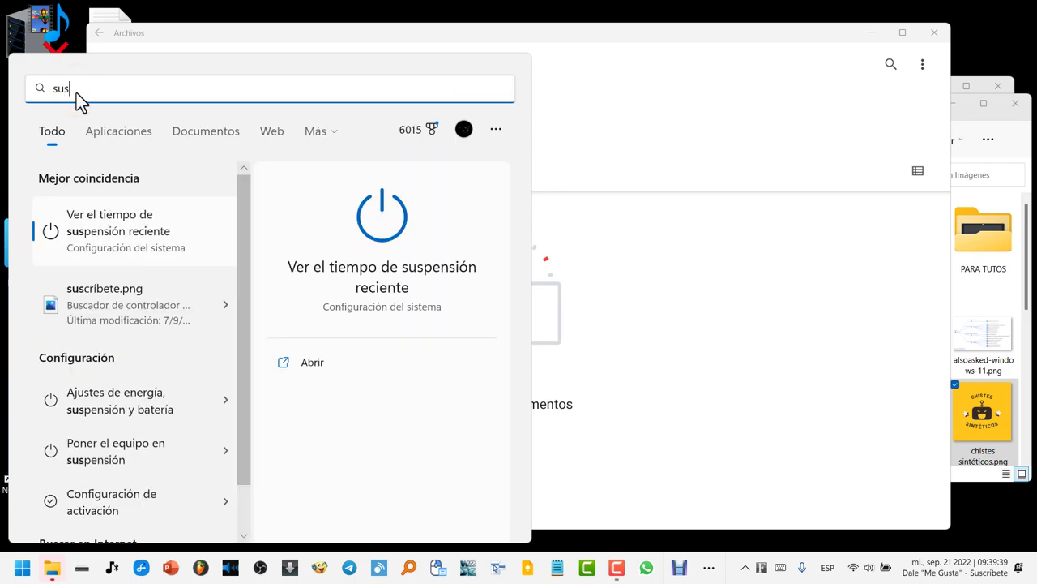
key("BackSpace")
type("bsis")
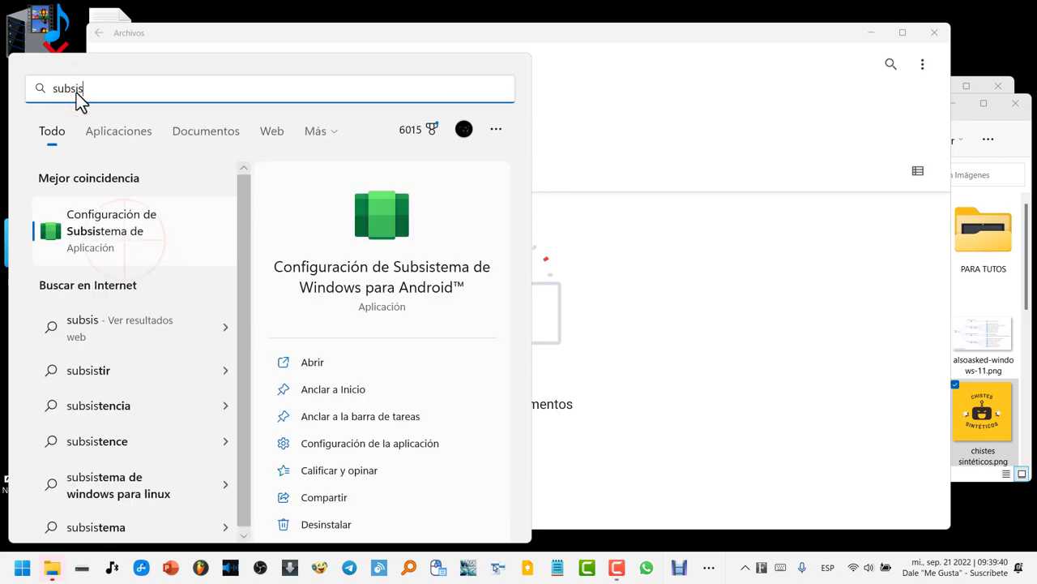
left_click(133, 235)
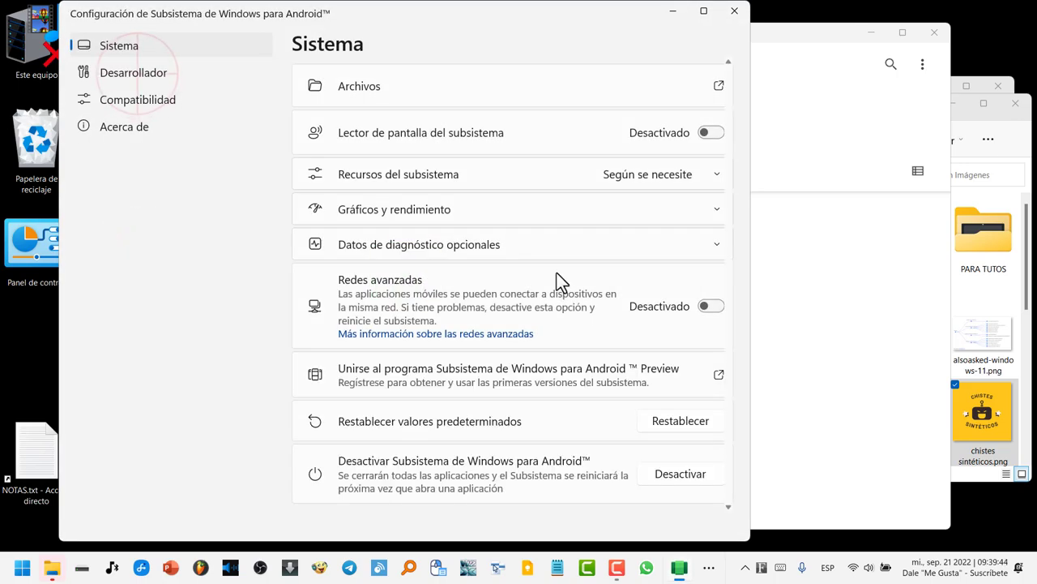
Step: Switch developer mode off and on again in the subsystem's Desarrollador settings
left_click(148, 73)
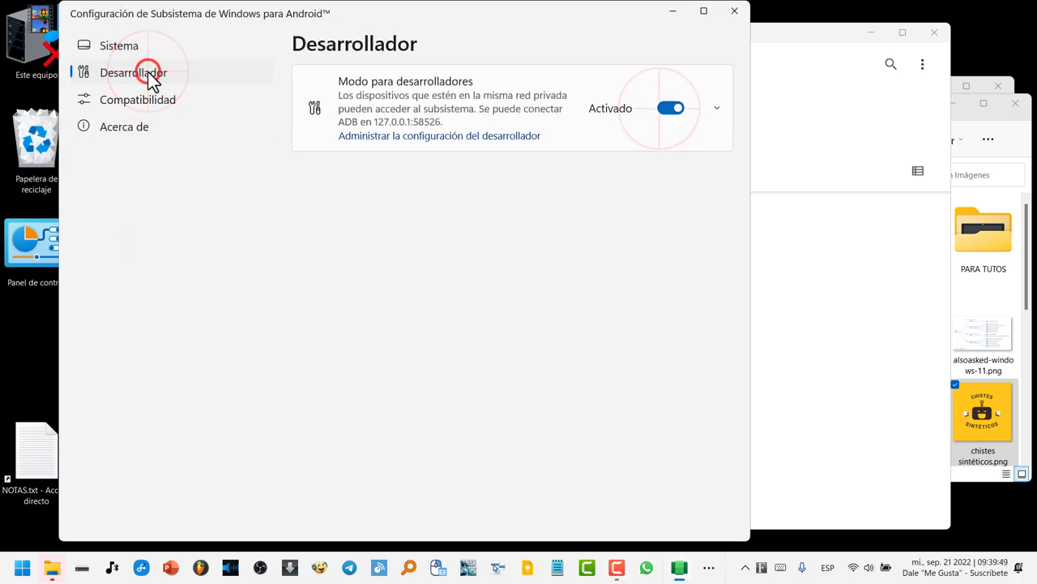
left_click(671, 108)
left_click(670, 108)
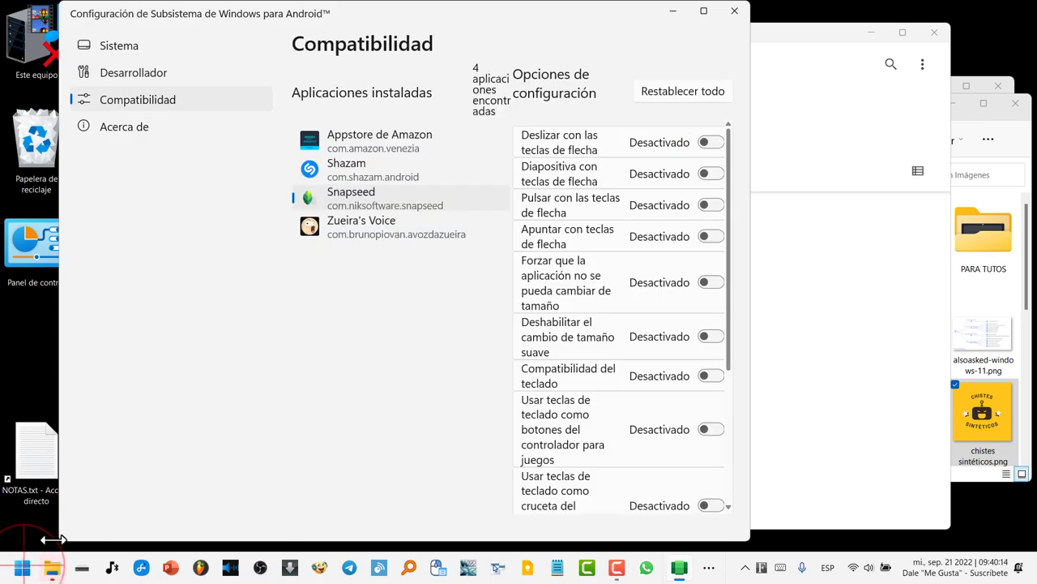
Step: Switch to Microsoft Store and search for WSATools
left_click(22, 568)
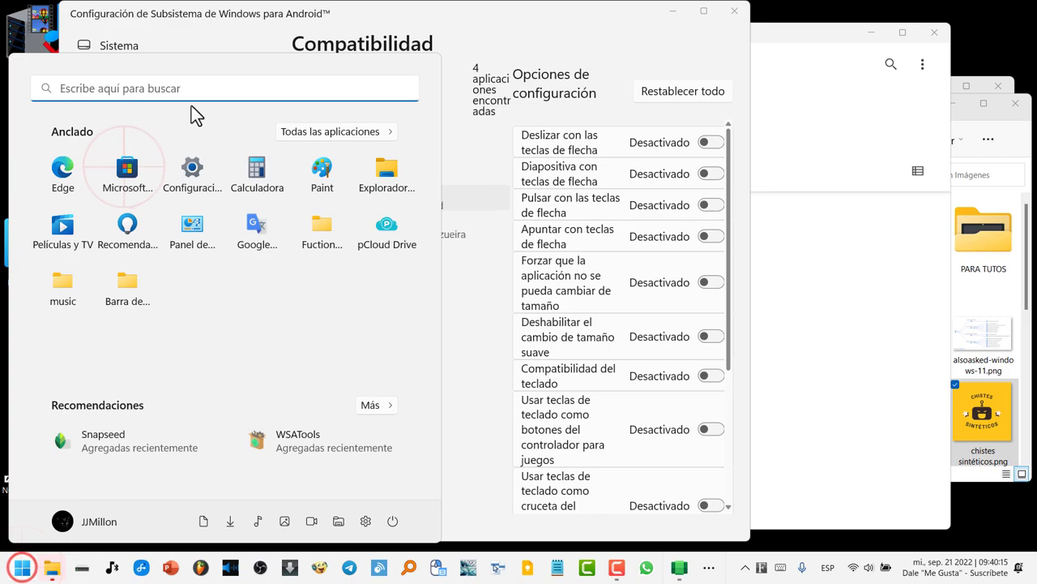
left_click(134, 162)
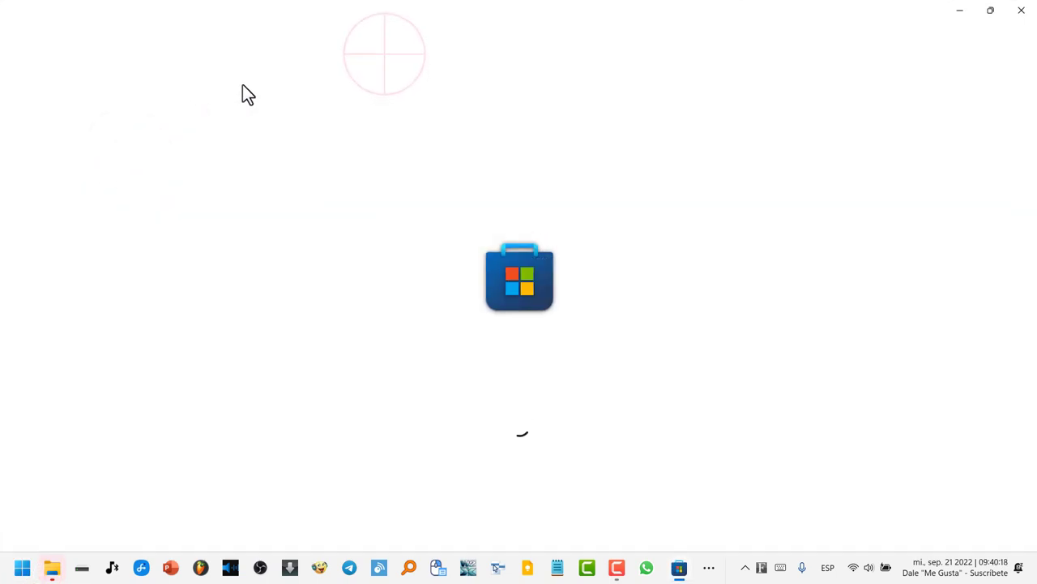
left_click(451, 16)
left_click(395, 53)
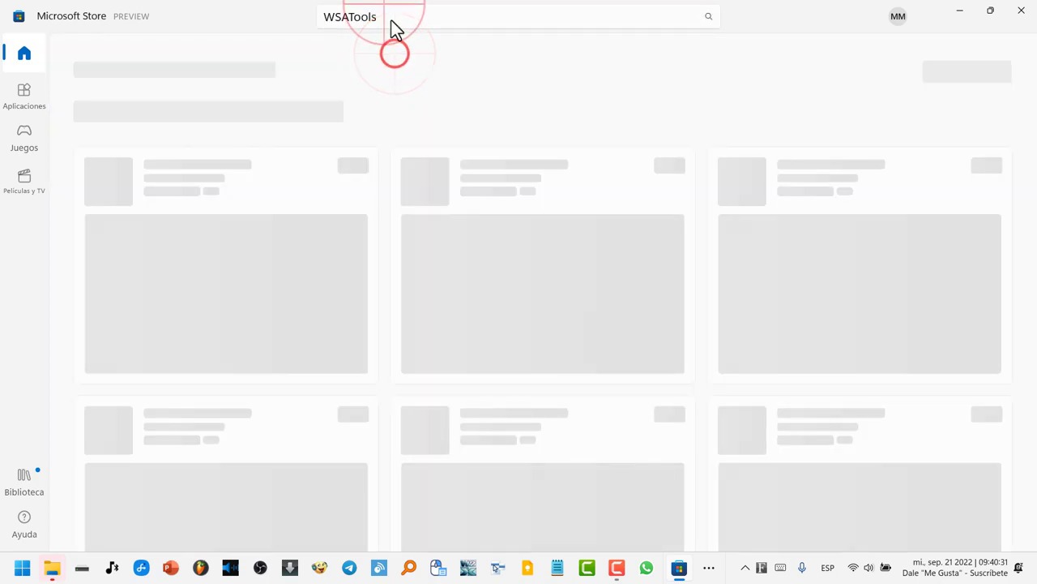
left_click(385, 9)
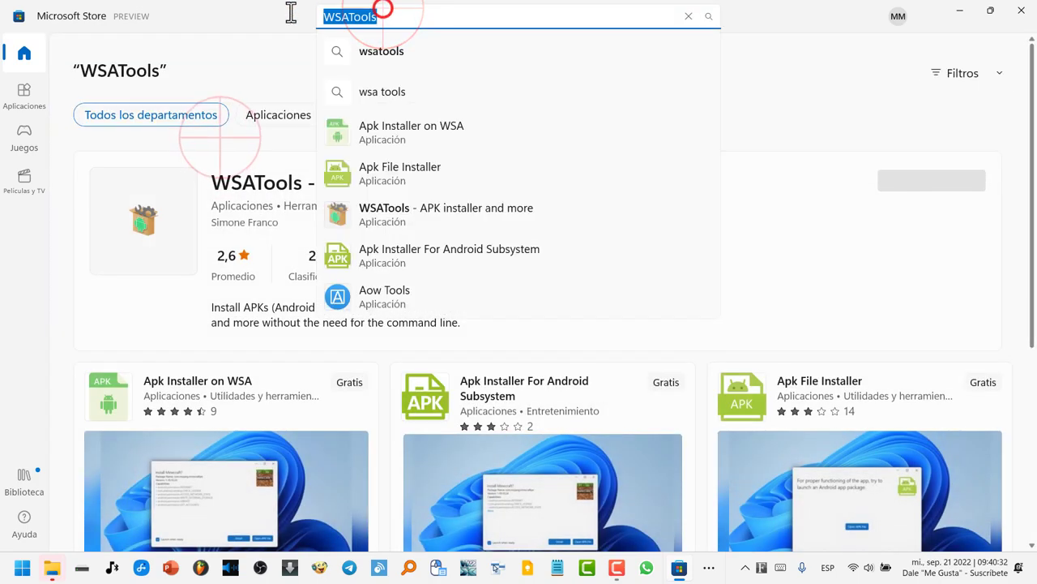
left_click(226, 143)
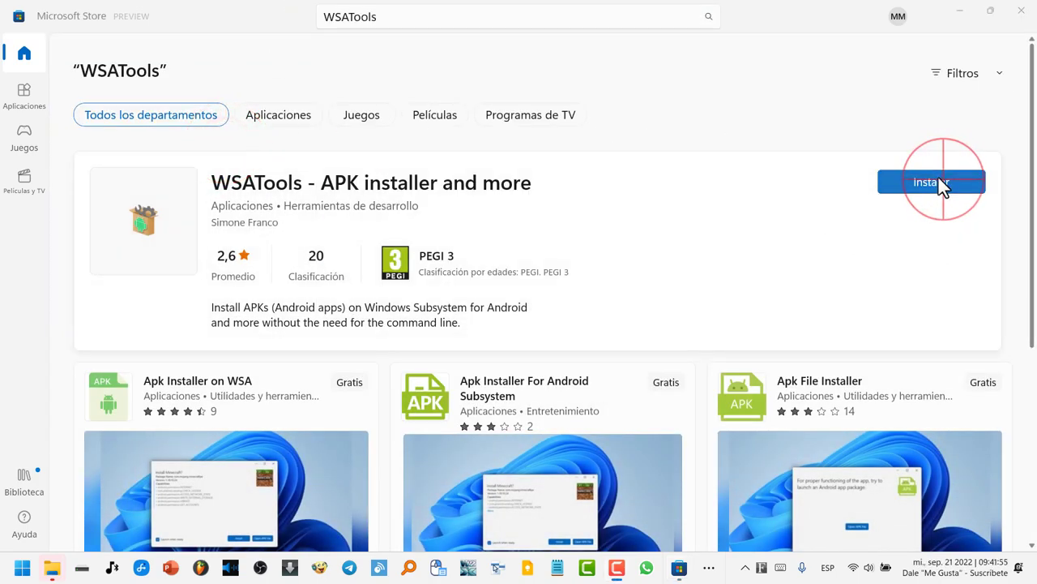
Step: Install WSATools - APK installer and more from the store and launch it
left_click(943, 182)
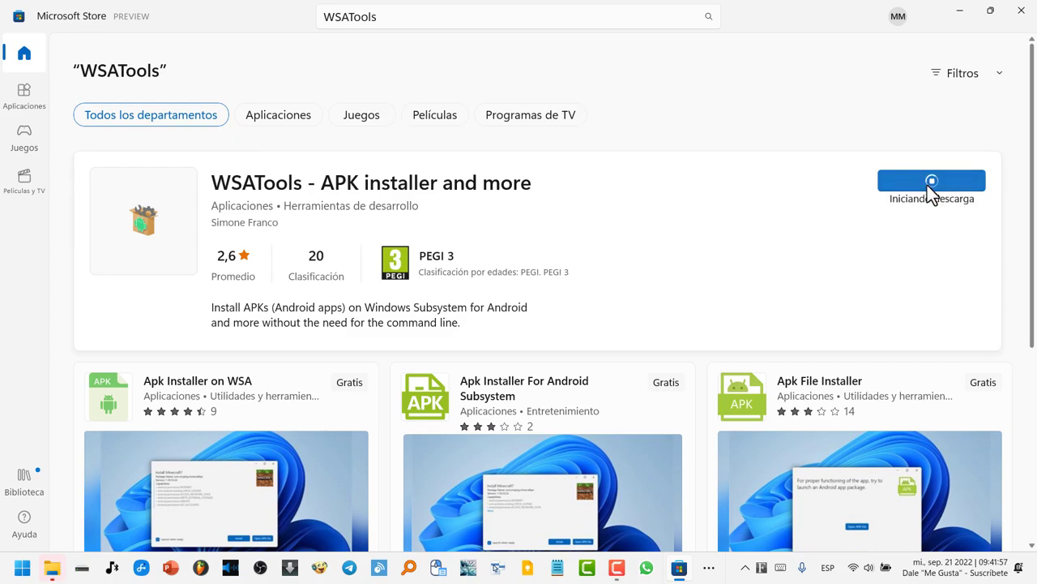
left_click(929, 188)
left_click(926, 183)
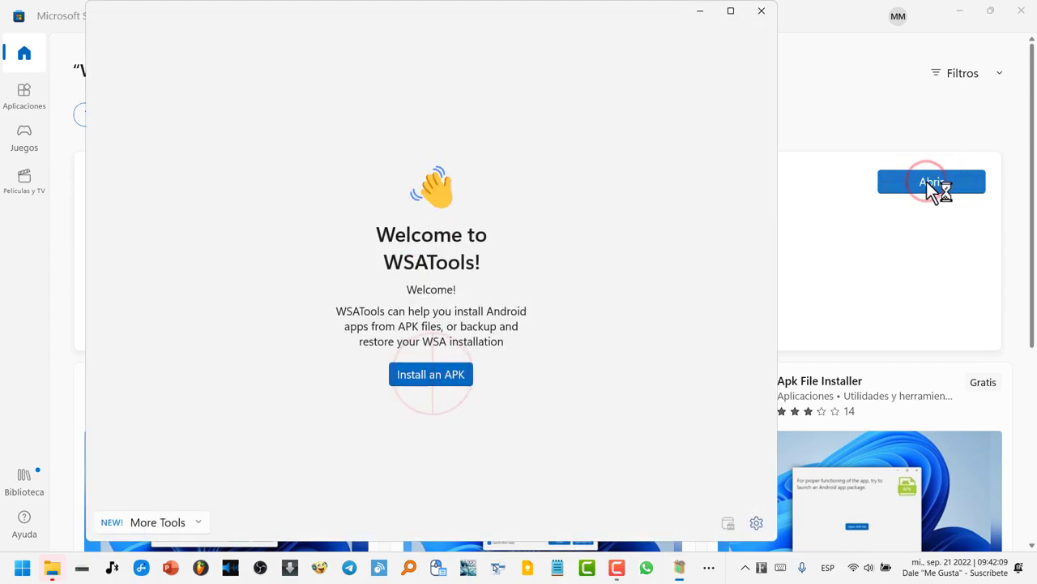
Step: Start installing an APK in WSATools and install the missing ADB into the android folder on the local disk
left_click(441, 376)
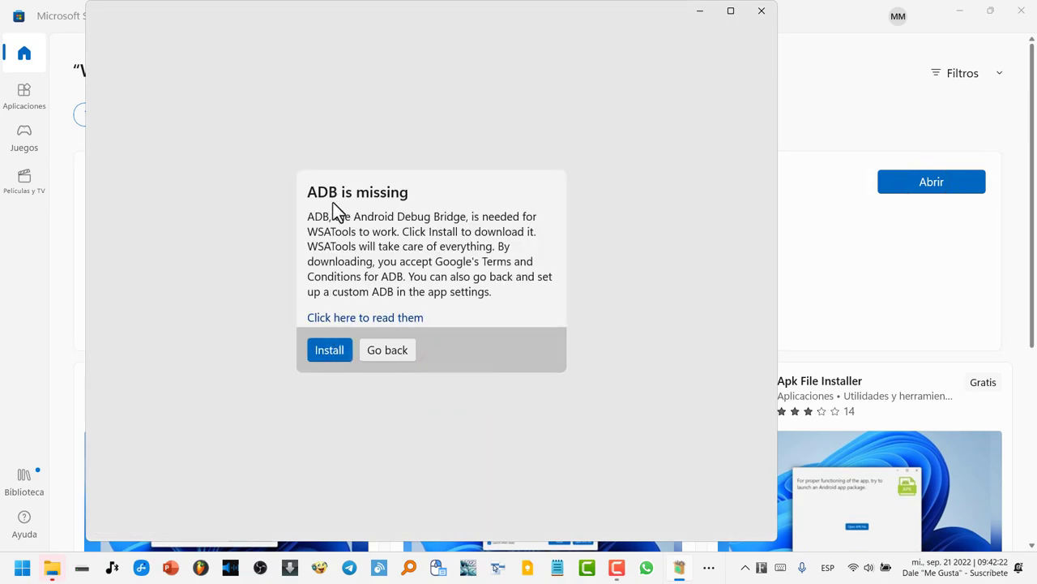
left_click(329, 350)
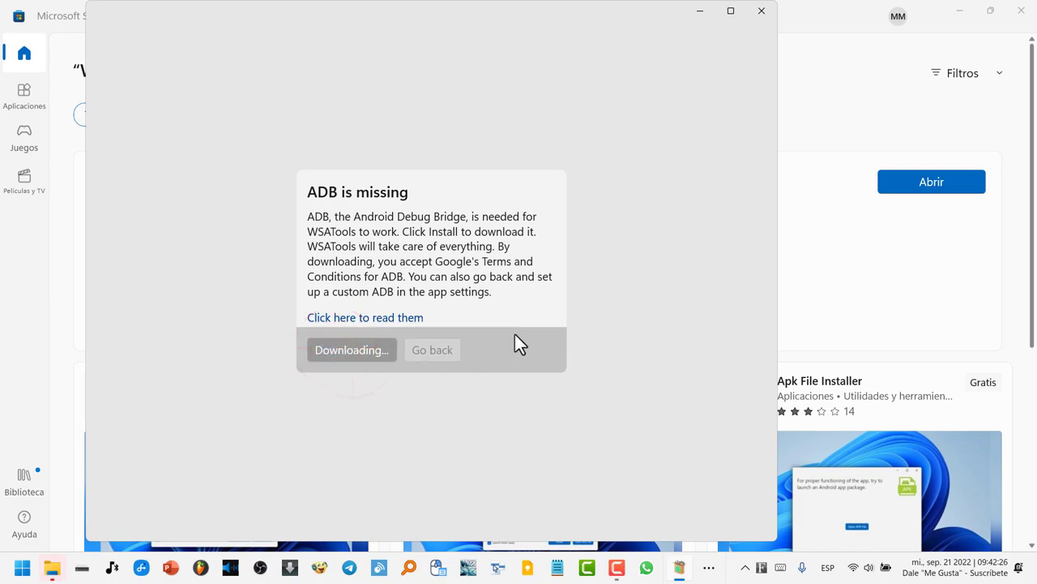
left_click(357, 343)
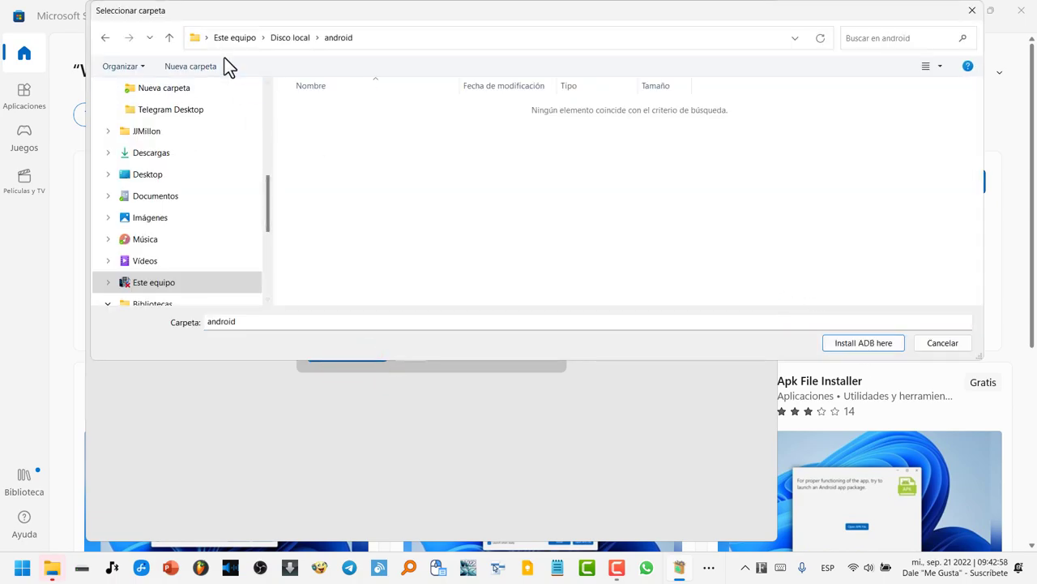
left_click(849, 342)
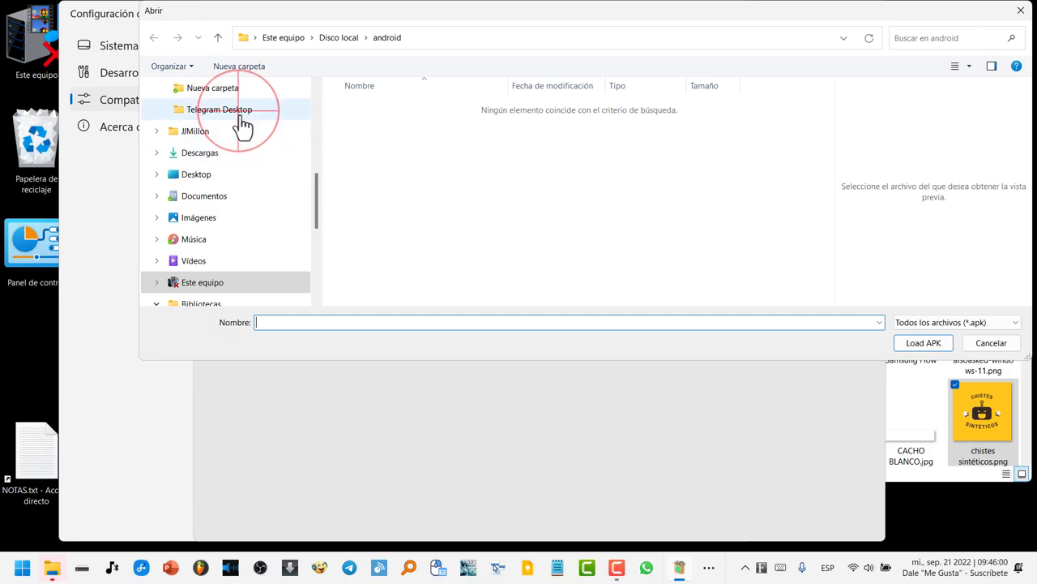
Step: Load the Snapseed APK from the Telegram Desktop folder and install it with WSATools
left_click(238, 114)
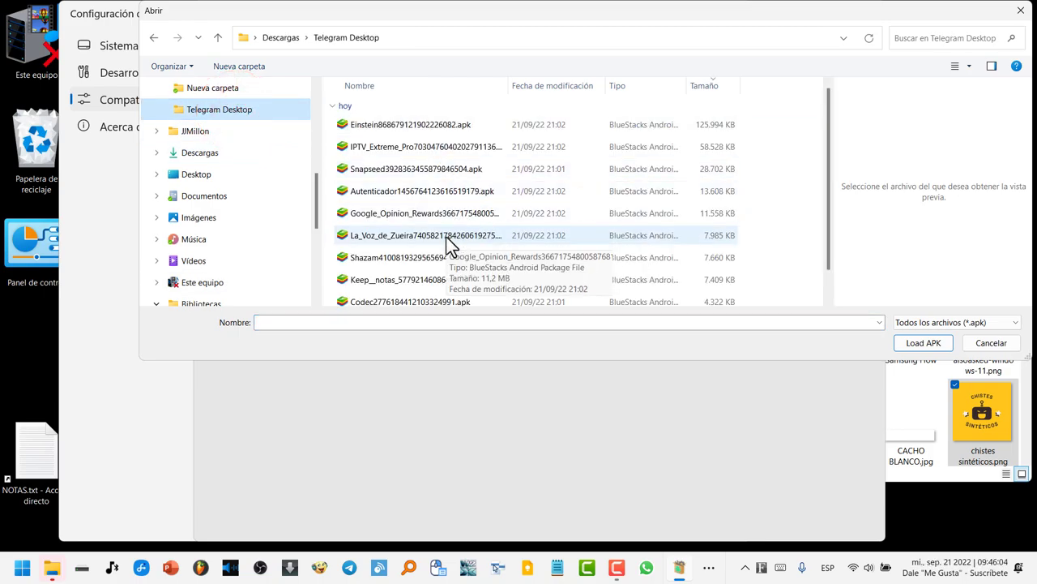
double_click(410, 169)
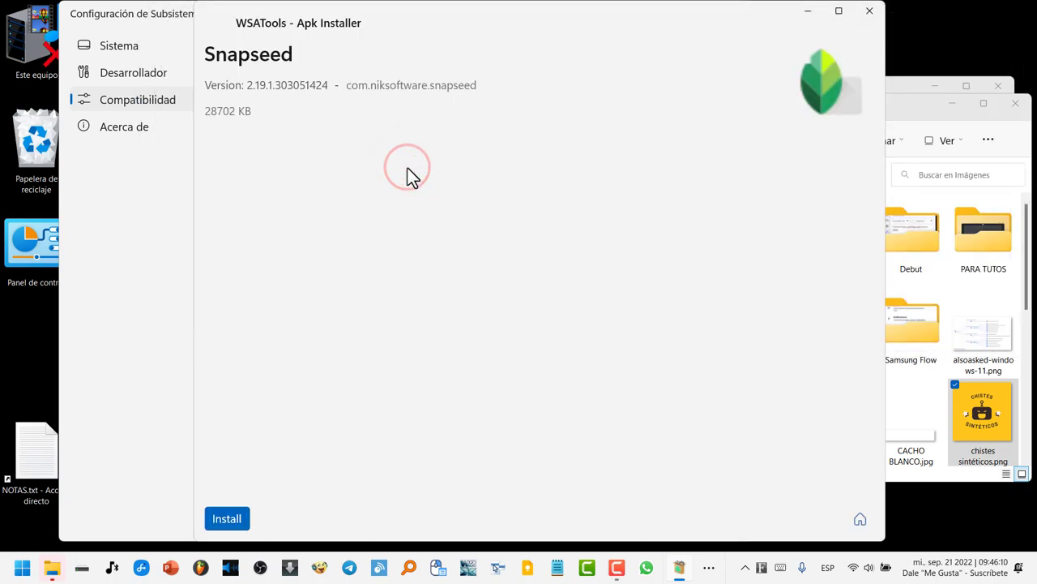
left_click(220, 519)
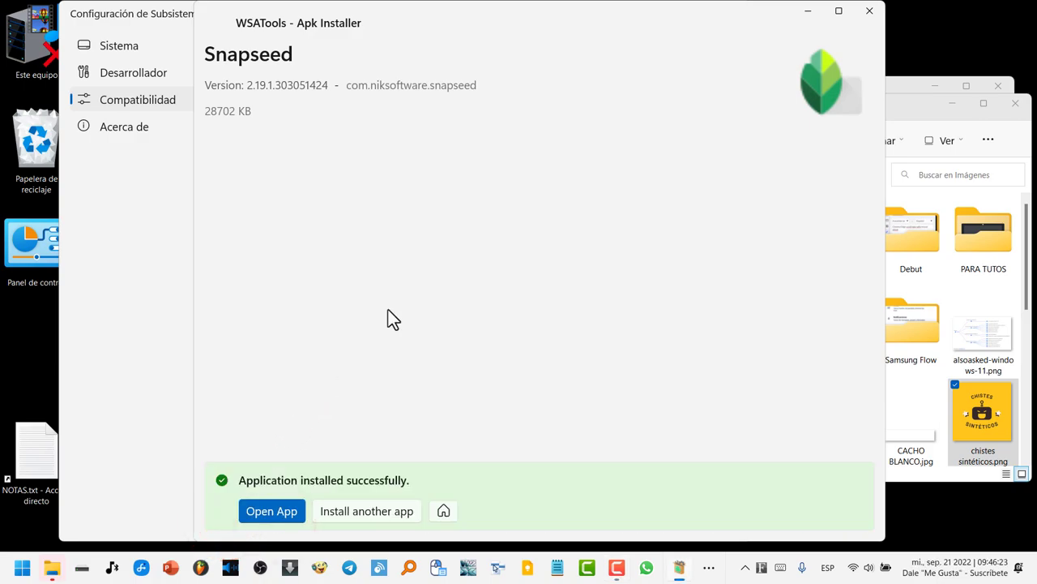
Step: Launch the installed Snapseed app and start opening a photo in it
left_click(285, 512)
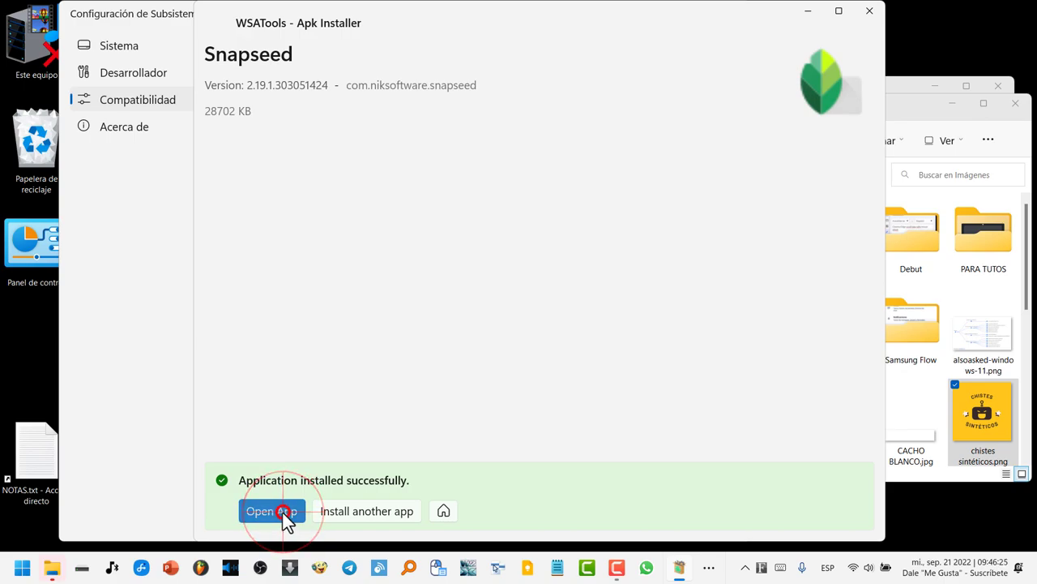
left_click(282, 512)
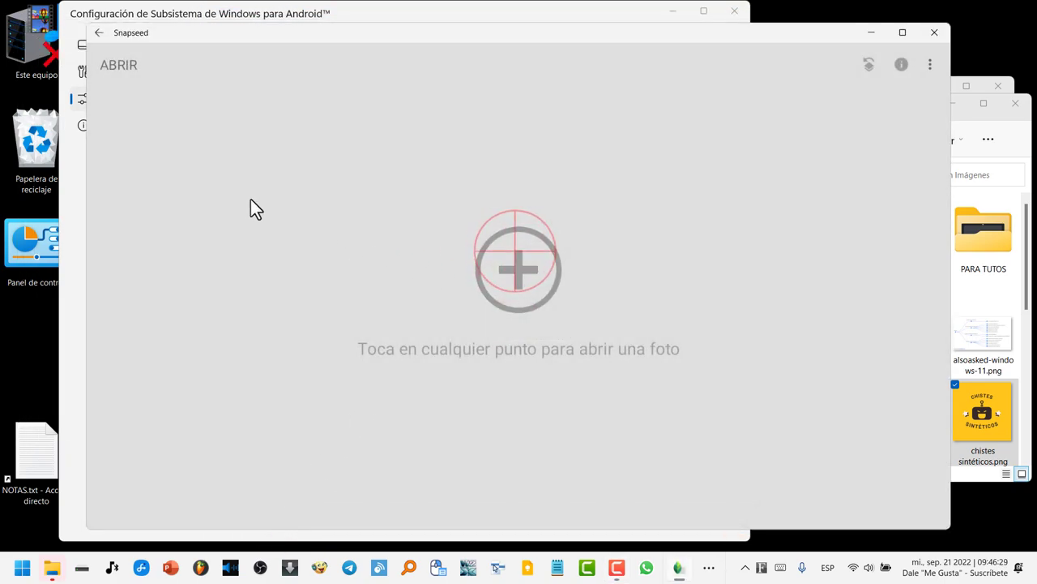
left_click(513, 254)
left_click(519, 325)
left_click(539, 332)
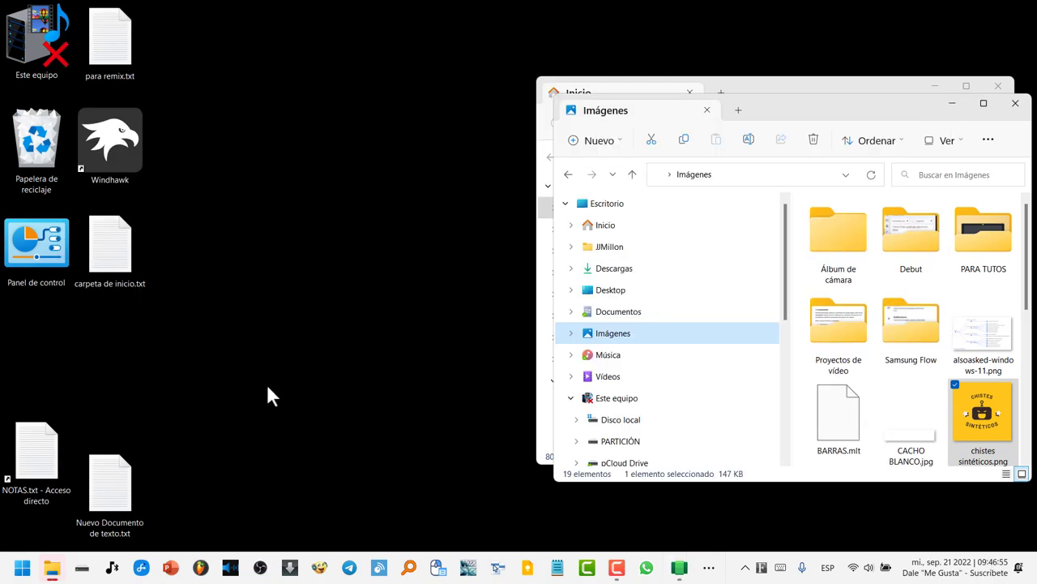
Step: Open the Windows Start menu to find Snapseed among the recently added apps
key("super")
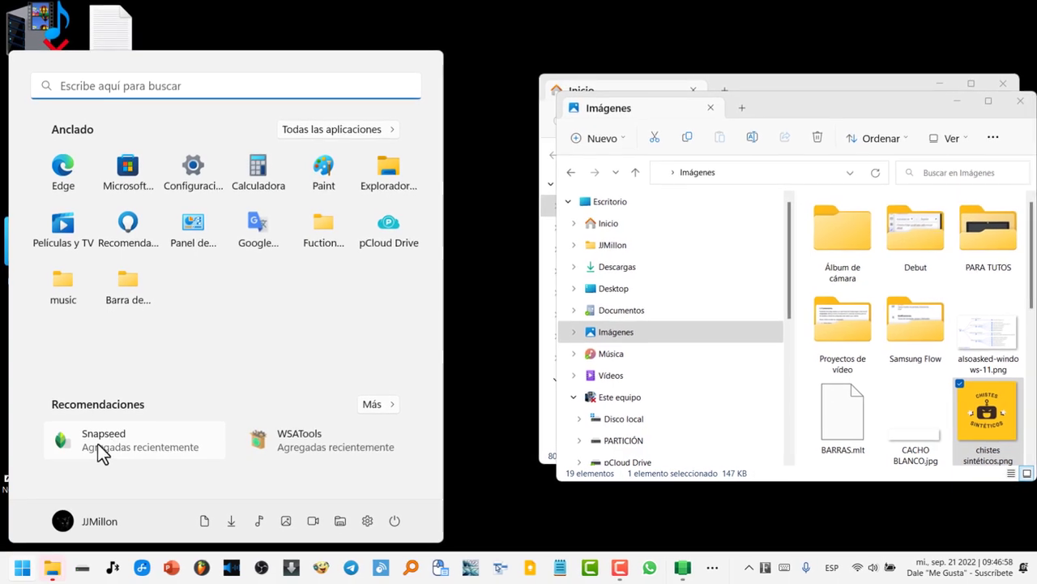